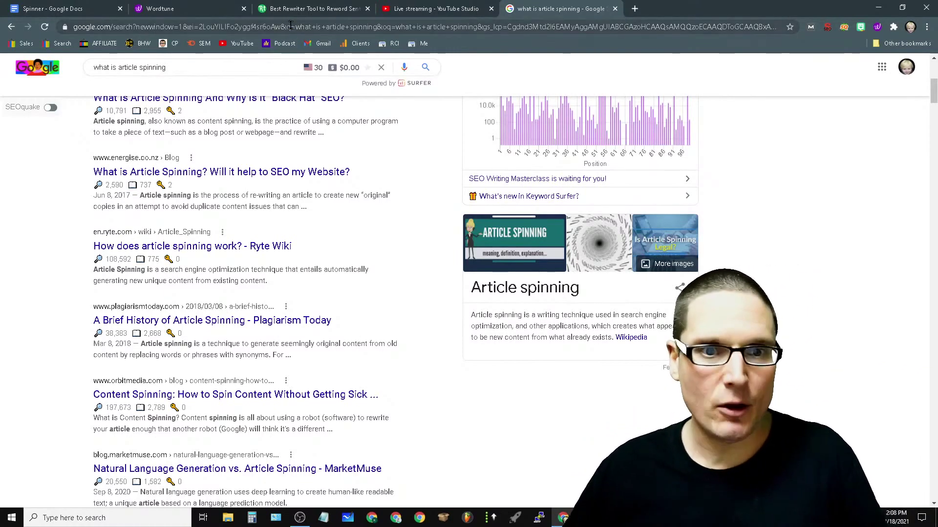
Step: Search Google for "word ai" in place of the article spinning query
{"action": "triple_click", "coordinate": [243, 72]}
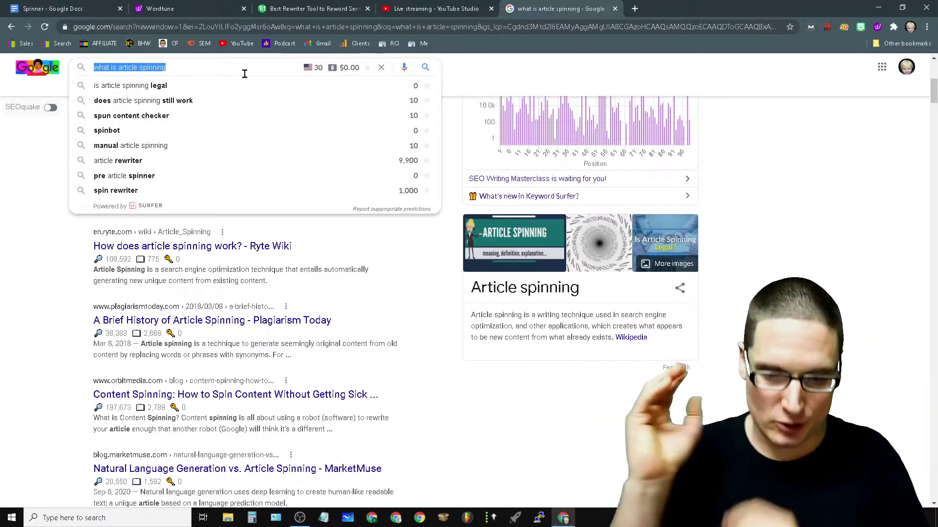
{"action": "type", "text": "word ai"}
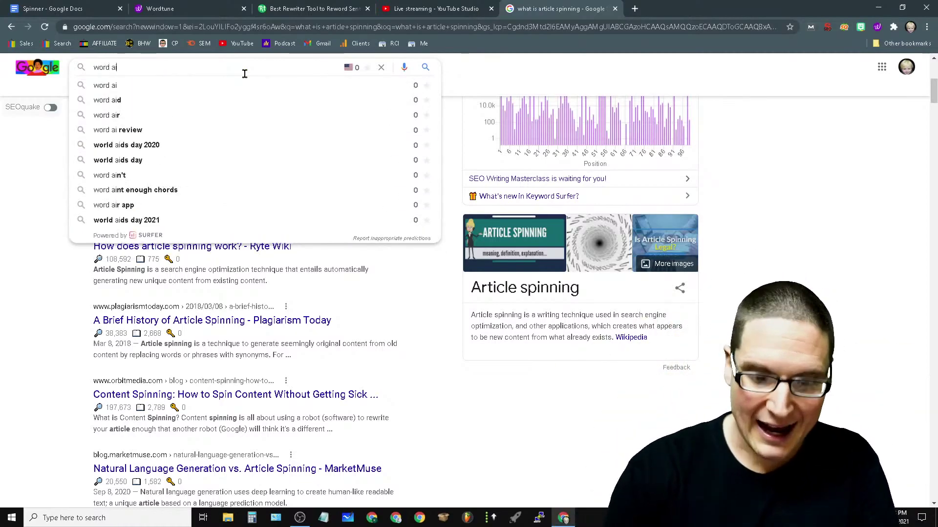
{"action": "key", "text": "Return"}
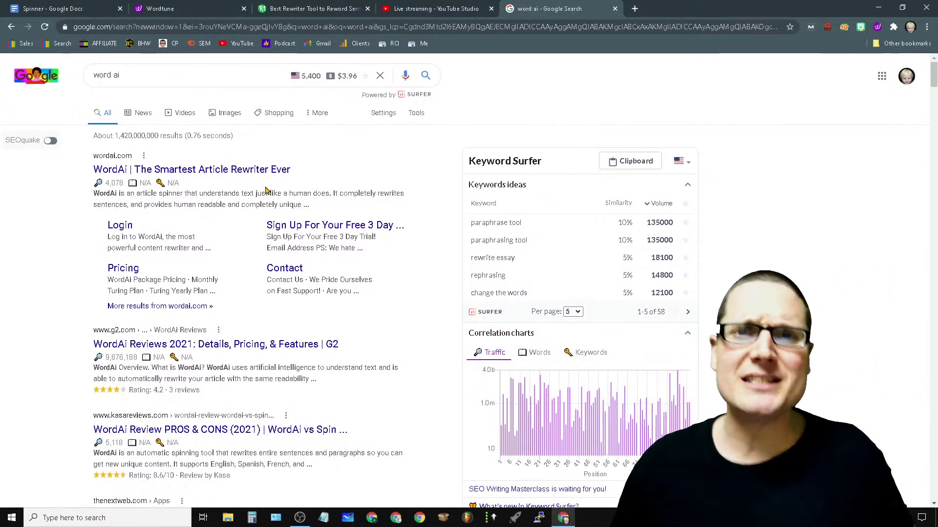
Step: Replace the query with "cleaver spinner" and run the search
{"action": "triple_click", "coordinate": [136, 83]}
{"action": "key", "text": "BackSpace"}
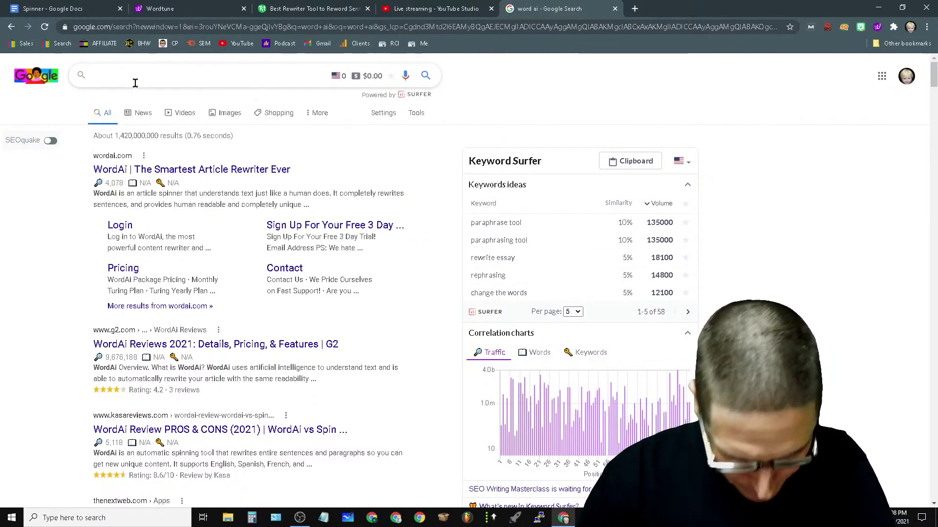
{"action": "type", "text": "cleav"}
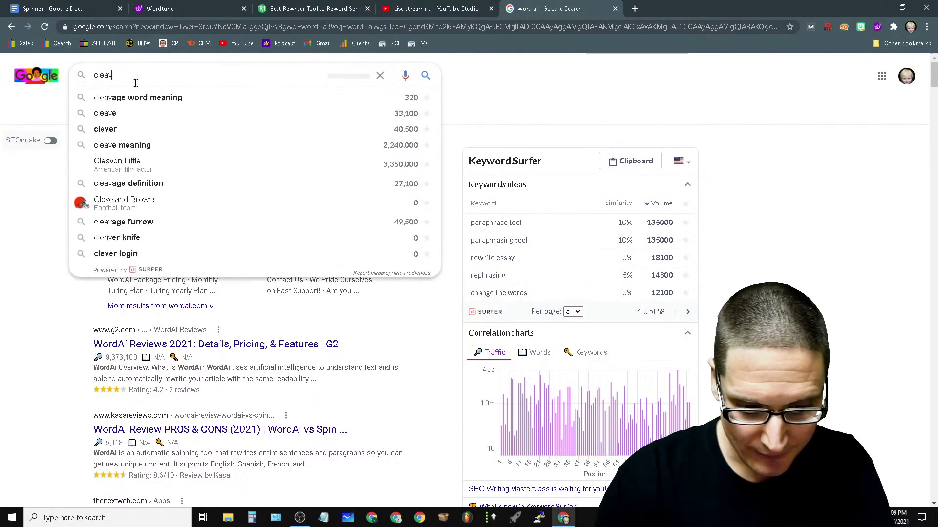
{"action": "type", "text": "er spinner"}
{"action": "key", "text": "Return"}
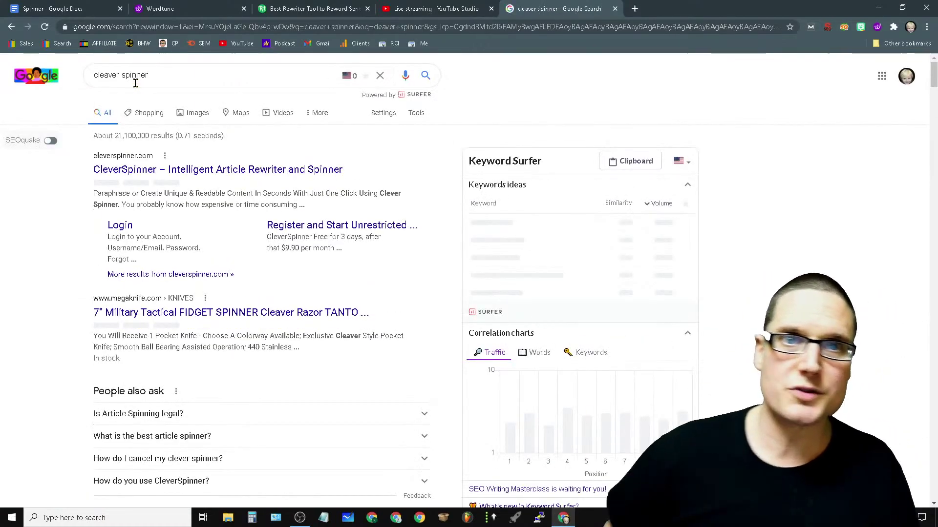
Step: Clear the current query and search for "spinner cheif"
{"action": "left_click_drag", "start_coordinate": [161, 78], "coordinate": [83, 78]}
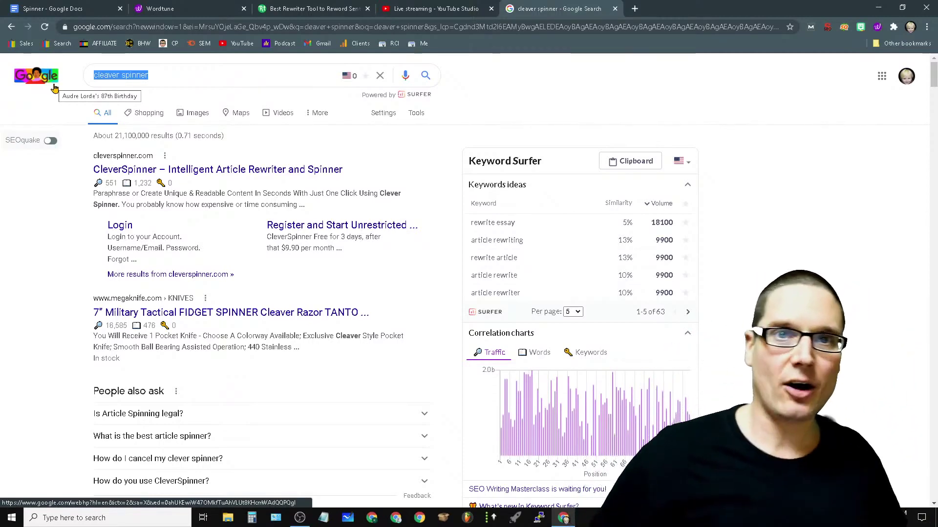
{"action": "left_click", "coordinate": [180, 80]}
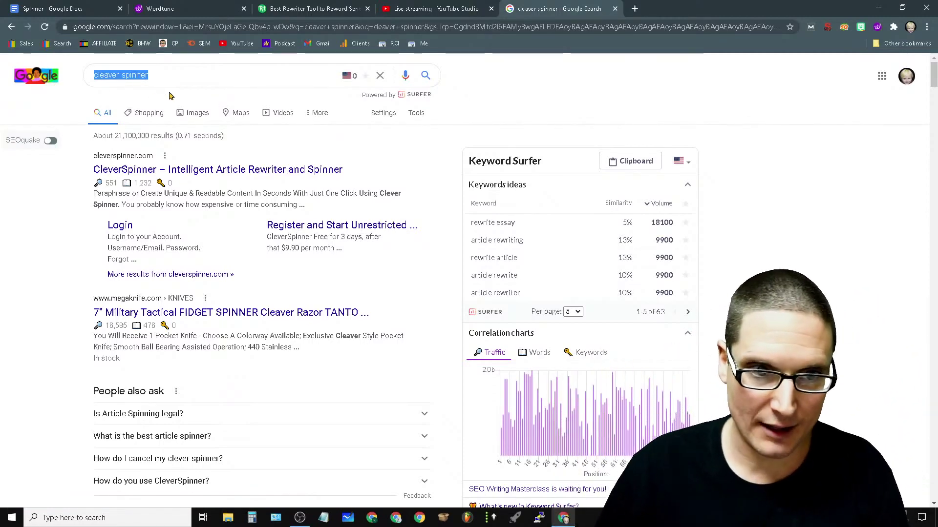
{"action": "double_click", "coordinate": [181, 80]}
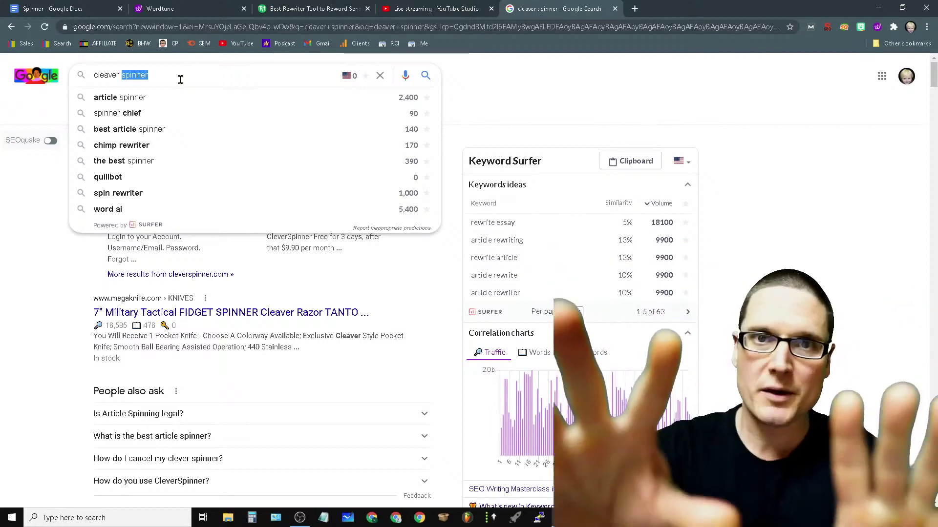
{"action": "key", "text": "BackSpace"}
{"action": "key", "text": "BackSpace"}
{"action": "key", "text": "BackSpace"}
{"action": "key", "text": "BackSpace"}
{"action": "key", "text": "BackSpace"}
{"action": "key", "text": "BackSpace"}
{"action": "key", "text": "BackSpace"}
{"action": "key", "text": "BackSpace"}
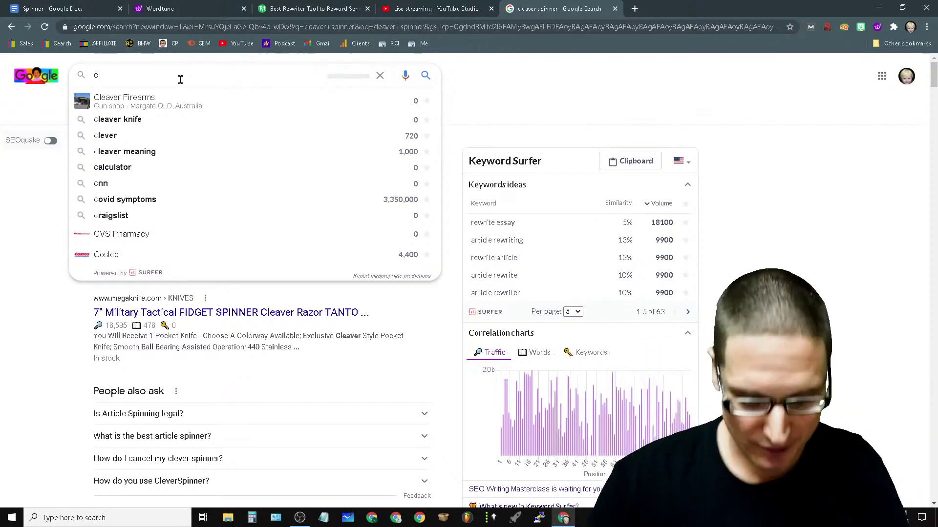
{"action": "key", "text": "BackSpace"}
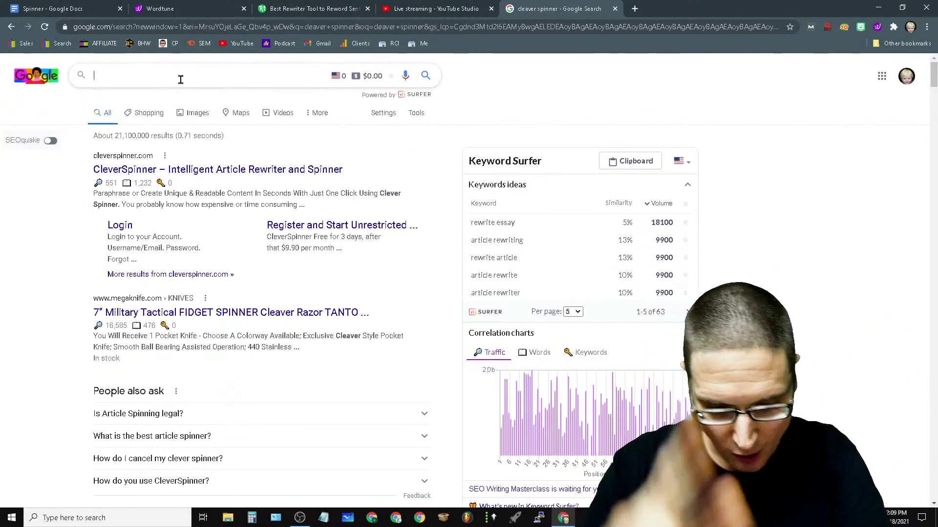
{"action": "type", "text": "sp"}
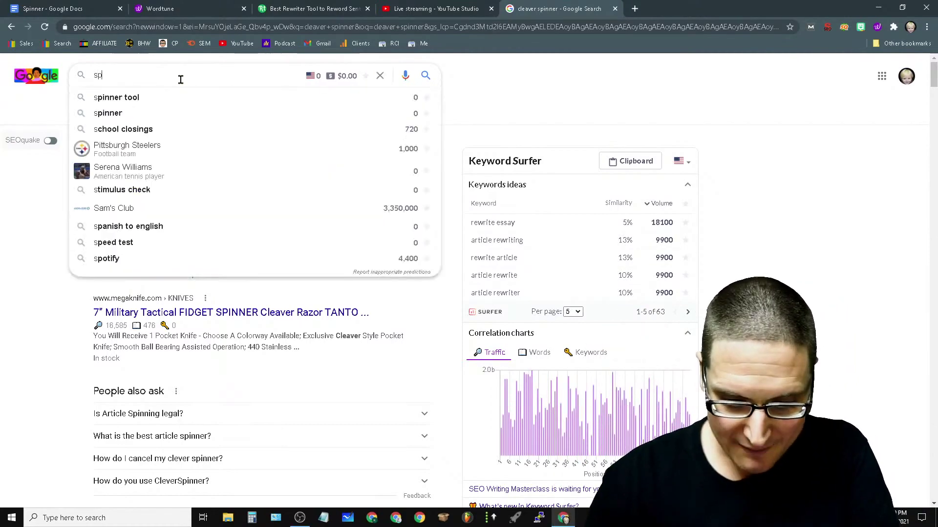
{"action": "type", "text": "inner cheif"}
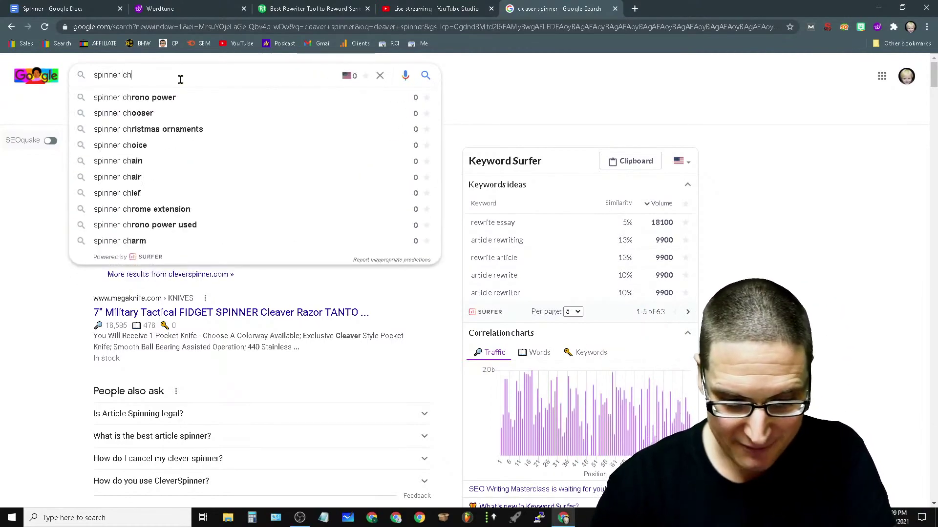
{"action": "key", "text": "Return"}
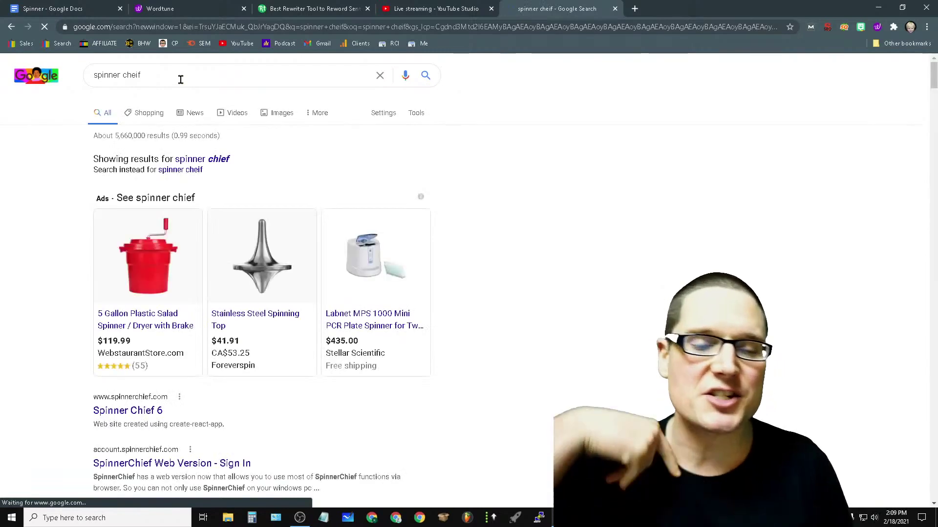
Step: Extend the query to "spinner cheif content spinner" and run the search again
{"action": "left_click", "coordinate": [181, 80]}
{"action": "type", "text": "c"}
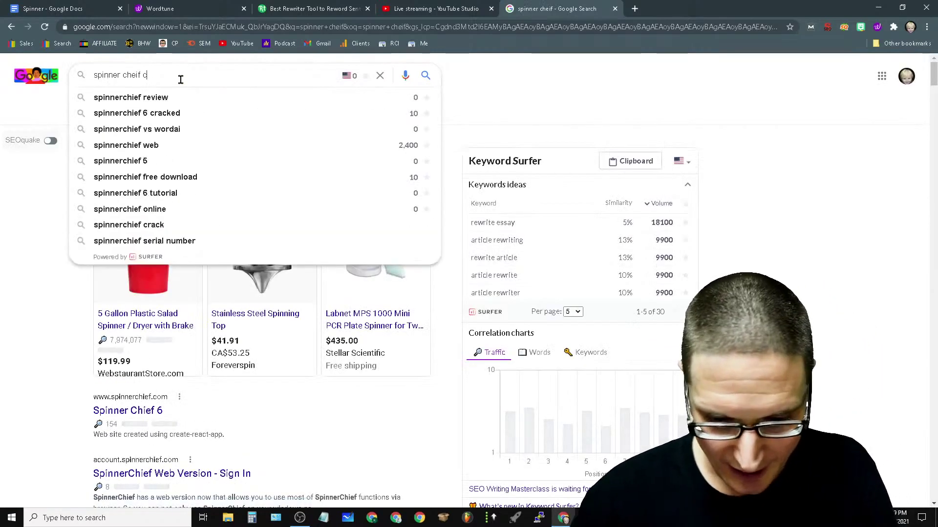
{"action": "type", "text": "ontent spinner"}
{"action": "key", "text": "Return"}
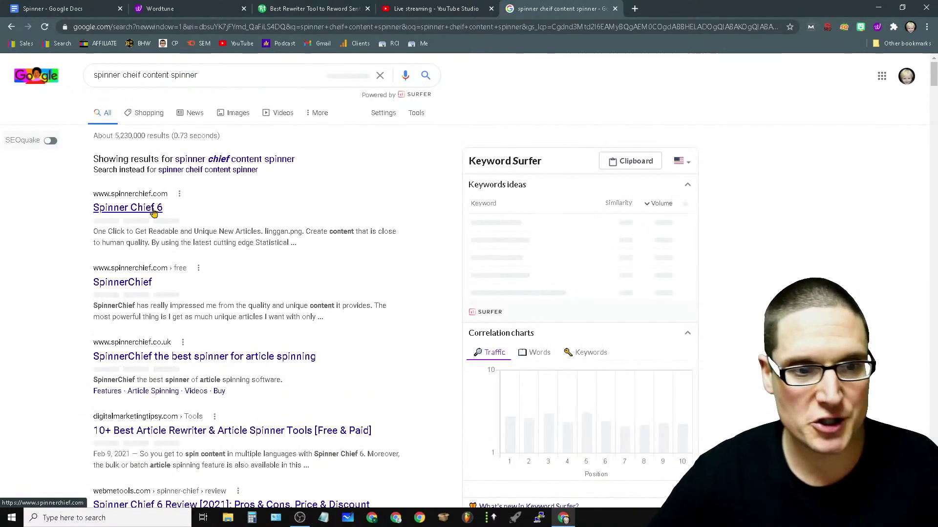
Step: Replace the whole query with "best spinner" and run the search
{"action": "left_click_drag", "start_coordinate": [276, 75], "coordinate": [2, 79]}
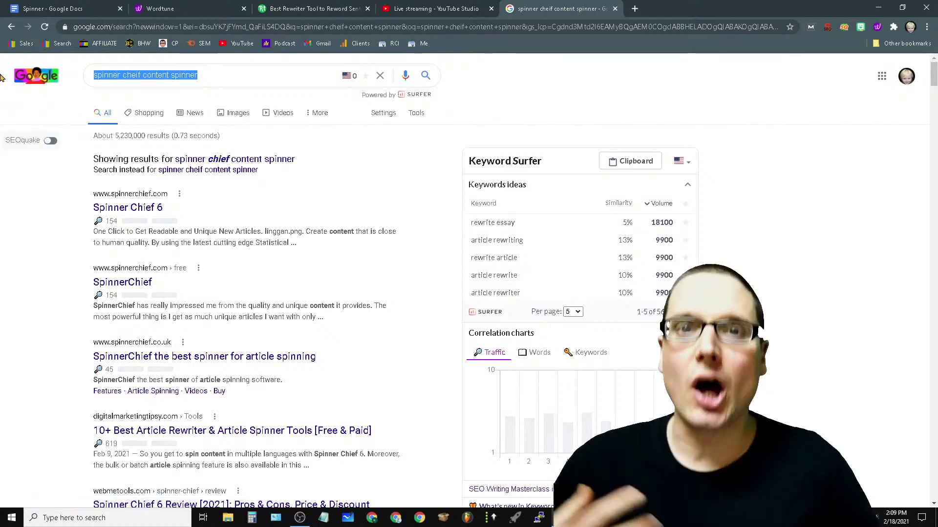
{"action": "type", "text": "best spinner"}
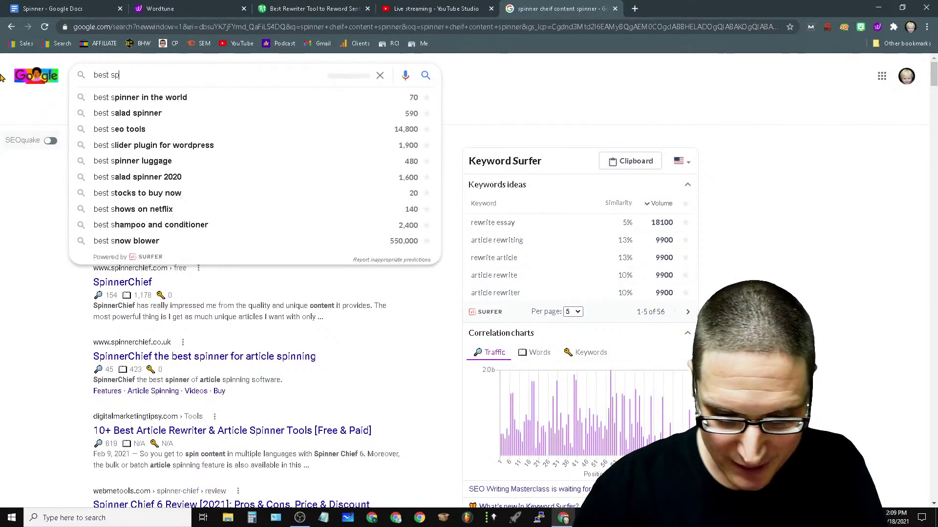
{"action": "key", "text": "Return"}
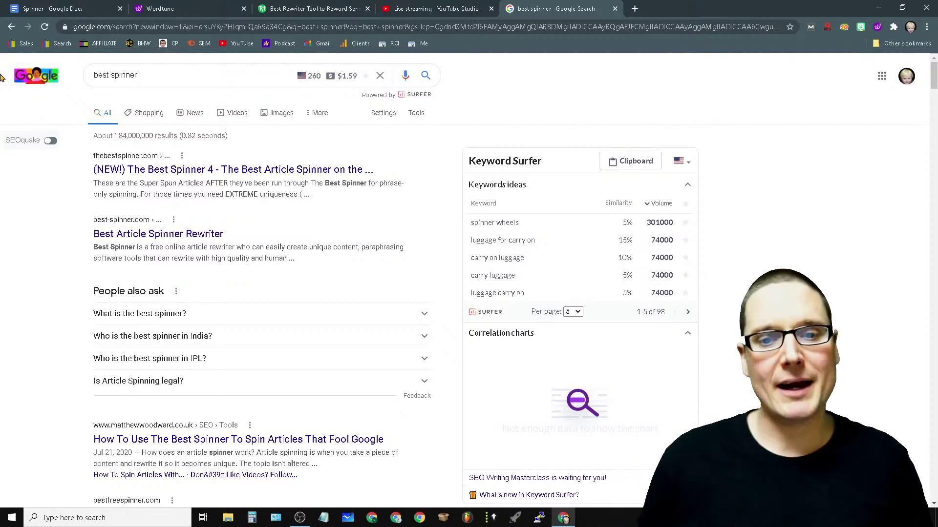
Step: Replace the query with "learn seo" and search for it
{"action": "left_click", "coordinate": [572, 26]}
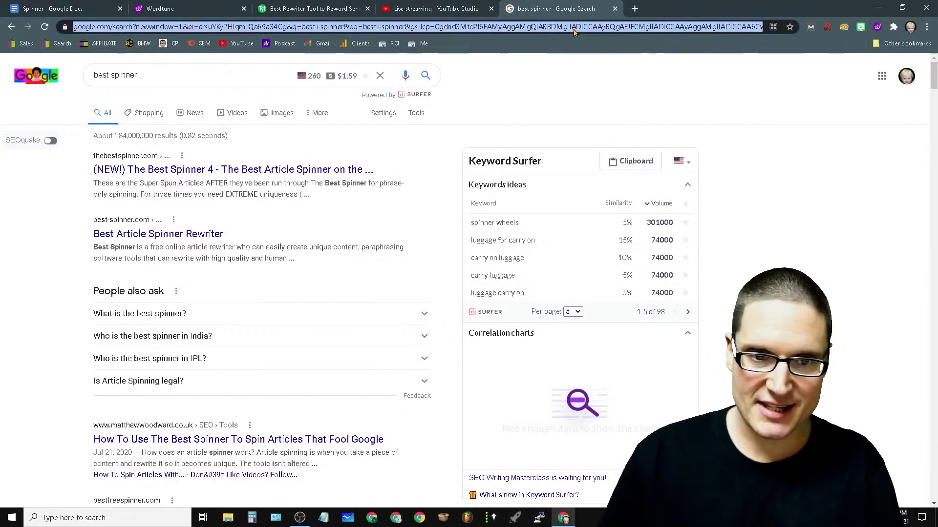
{"action": "triple_click", "coordinate": [223, 82]}
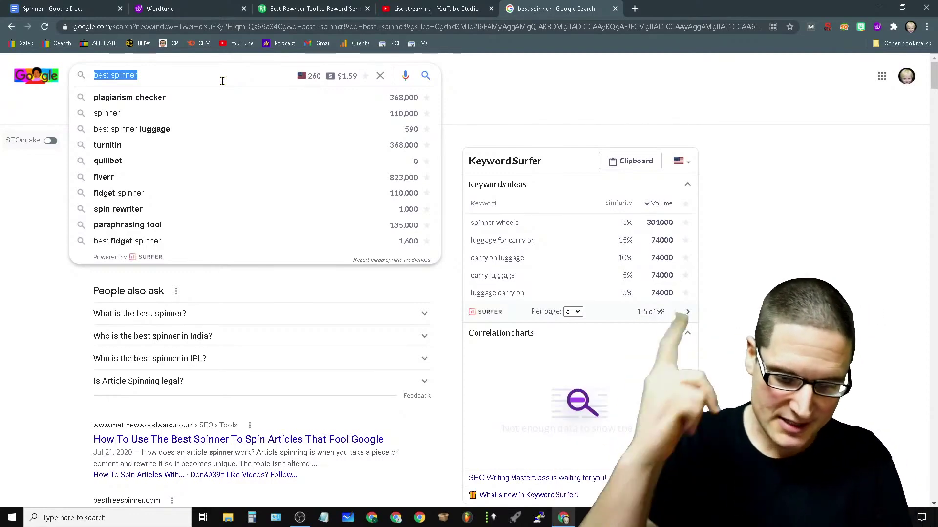
{"action": "type", "text": "learn seo"}
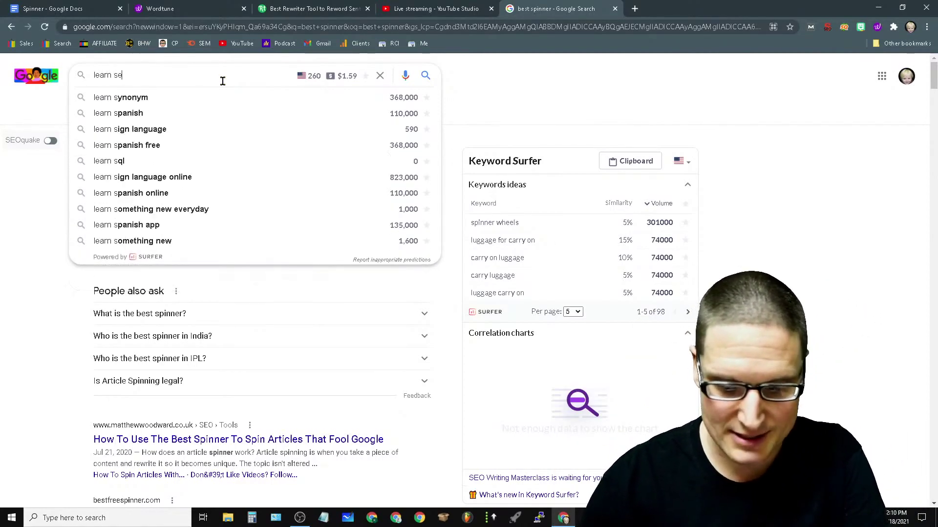
{"action": "key", "text": "Return"}
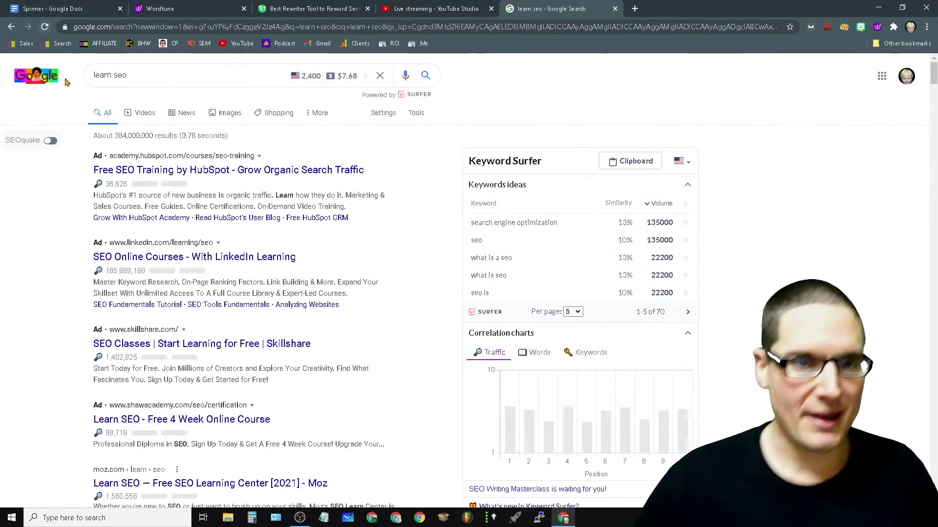
Step: Open WordStream's "SEO Basics: A Beginner's Guide to SEO" from the search results
{"action": "scroll", "coordinate": [340, 257], "scroll_direction": "down", "scroll_amount": 10}
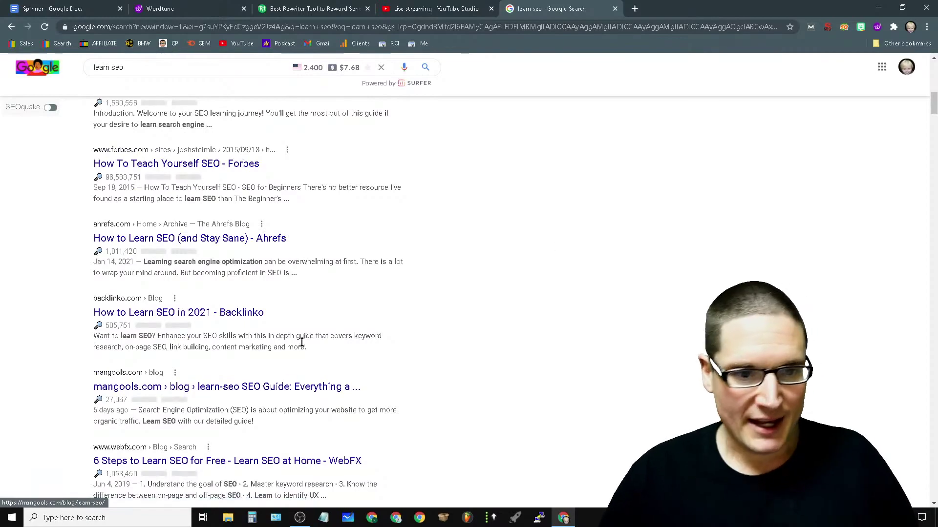
{"action": "scroll", "coordinate": [314, 323], "scroll_direction": "down", "scroll_amount": 3}
{"action": "scroll", "coordinate": [492, 421], "scroll_direction": "down", "scroll_amount": 3}
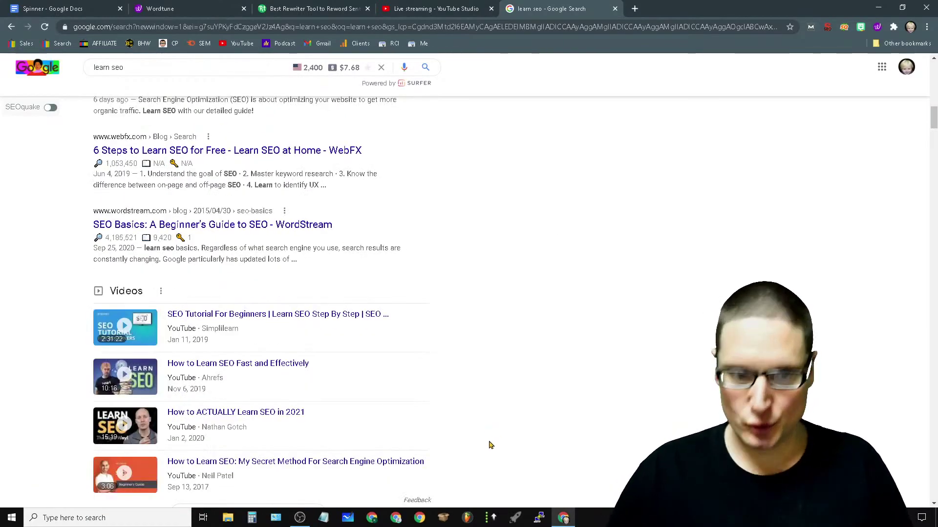
{"action": "left_click", "coordinate": [276, 225]}
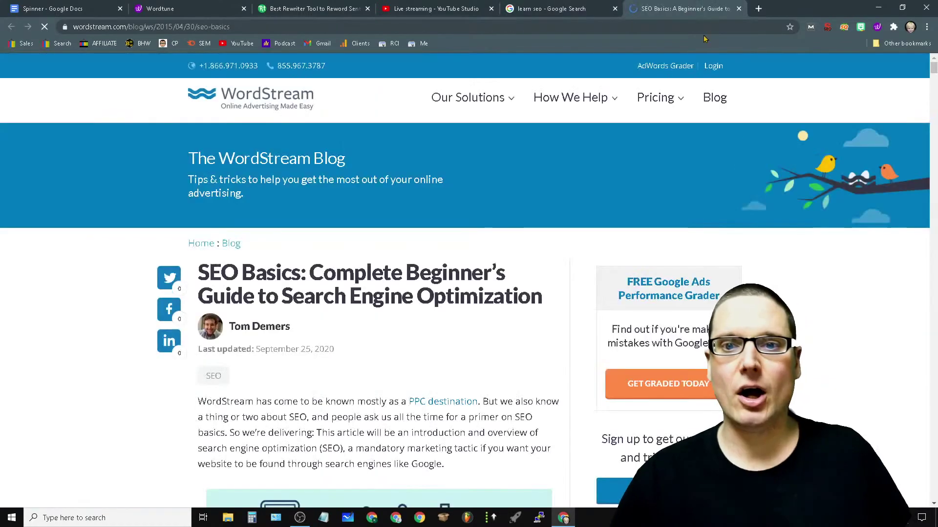
Step: Skim the WordStream SEO basics article for suitable text, and close the article
{"action": "scroll", "coordinate": [511, 412], "scroll_direction": "down", "scroll_amount": 6}
{"action": "scroll", "coordinate": [423, 323], "scroll_direction": "up", "scroll_amount": 3}
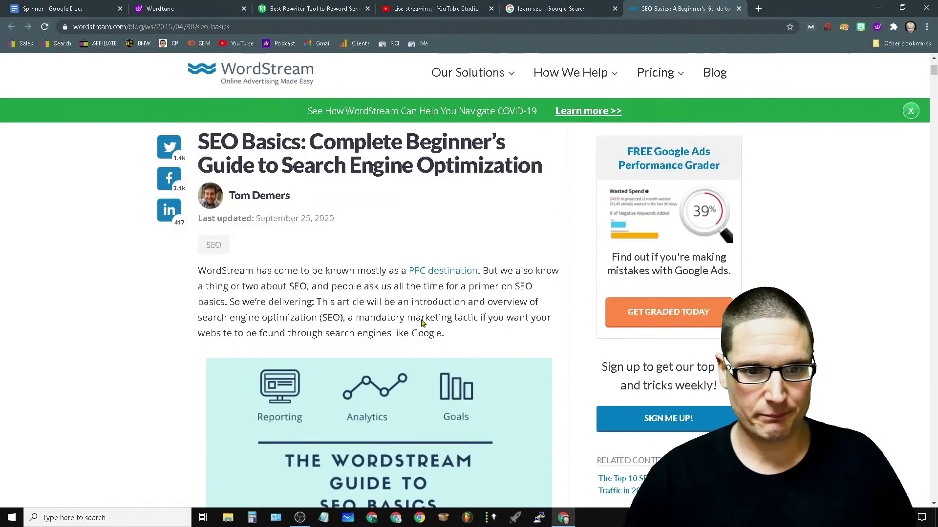
{"action": "scroll", "coordinate": [320, 399], "scroll_direction": "down", "scroll_amount": 20}
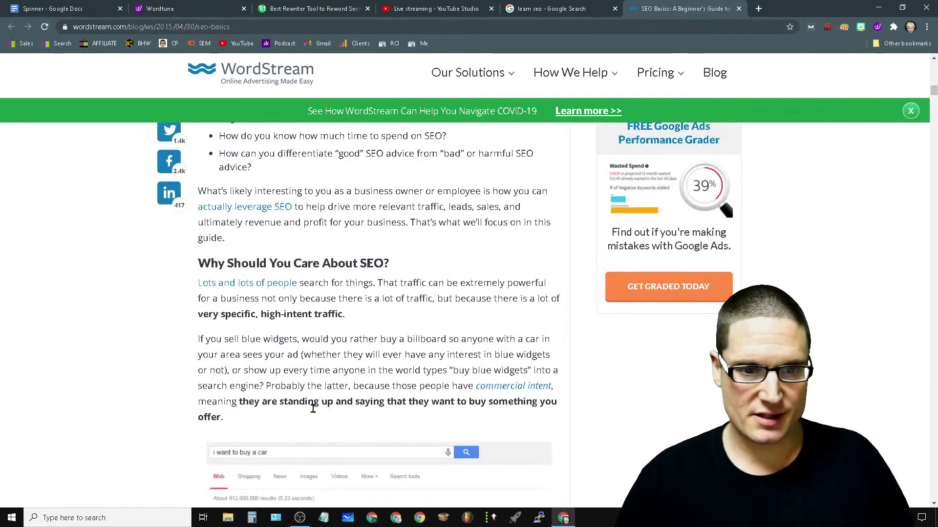
{"action": "scroll", "coordinate": [314, 414], "scroll_direction": "up", "scroll_amount": 8}
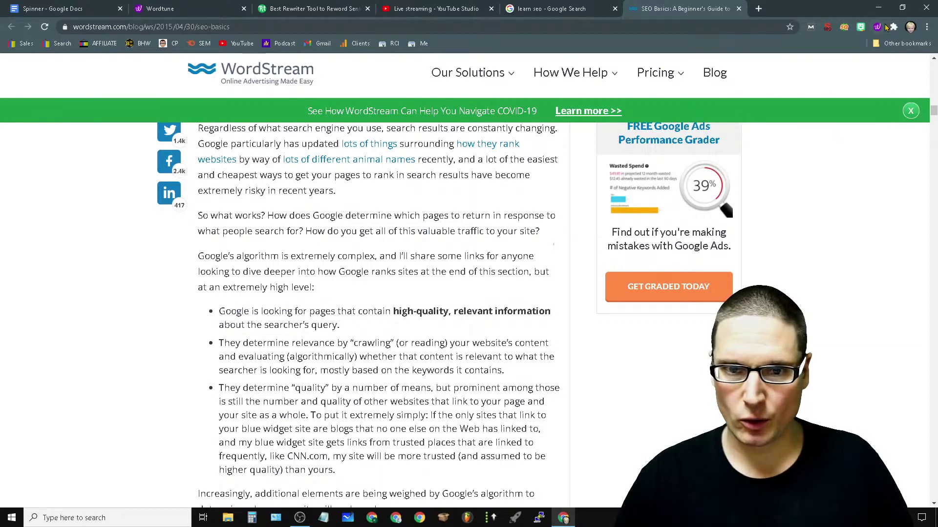
{"action": "left_click", "coordinate": [739, 8]}
Step: Look over the remaining results and refine the search to "how to learn seo"
{"action": "scroll", "coordinate": [408, 302], "scroll_direction": "down", "scroll_amount": 6}
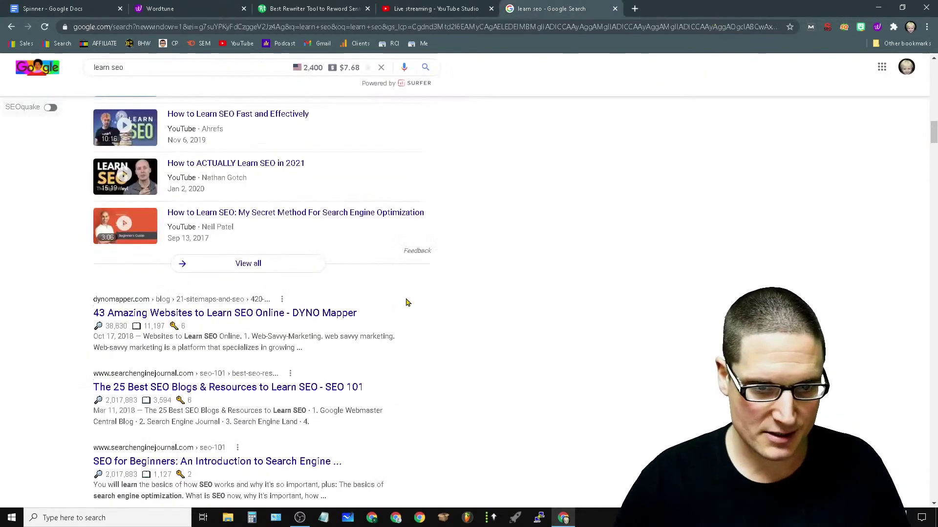
{"action": "scroll", "coordinate": [405, 316], "scroll_direction": "up", "scroll_amount": 8}
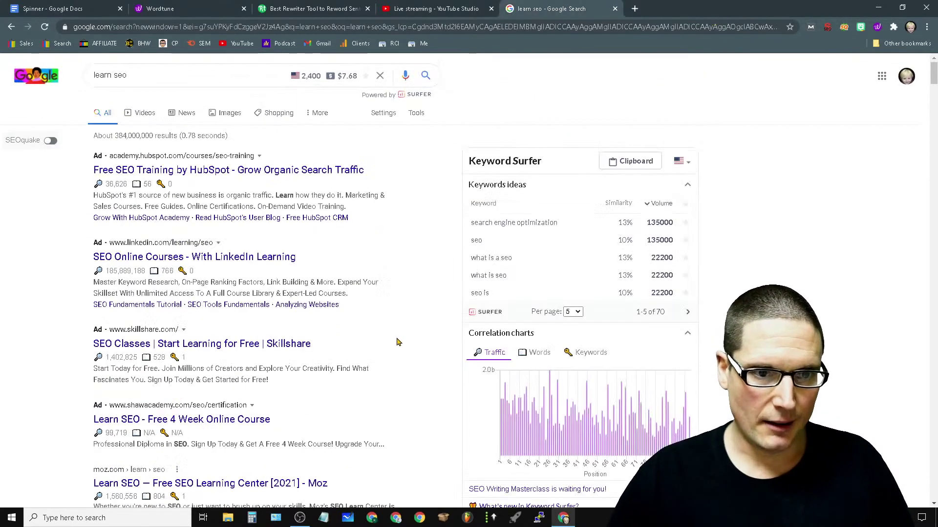
{"action": "left_click", "coordinate": [94, 79]}
{"action": "type", "text": "how to"}
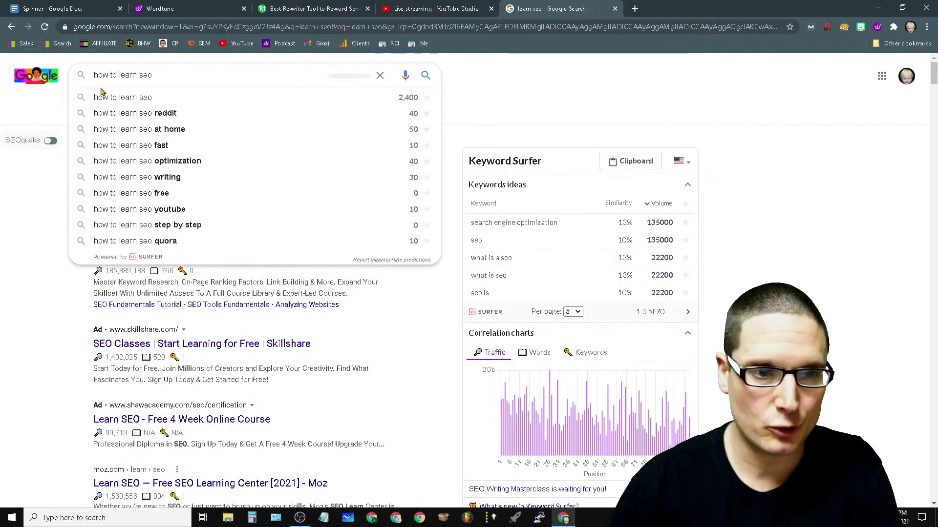
{"action": "key", "text": "Return"}
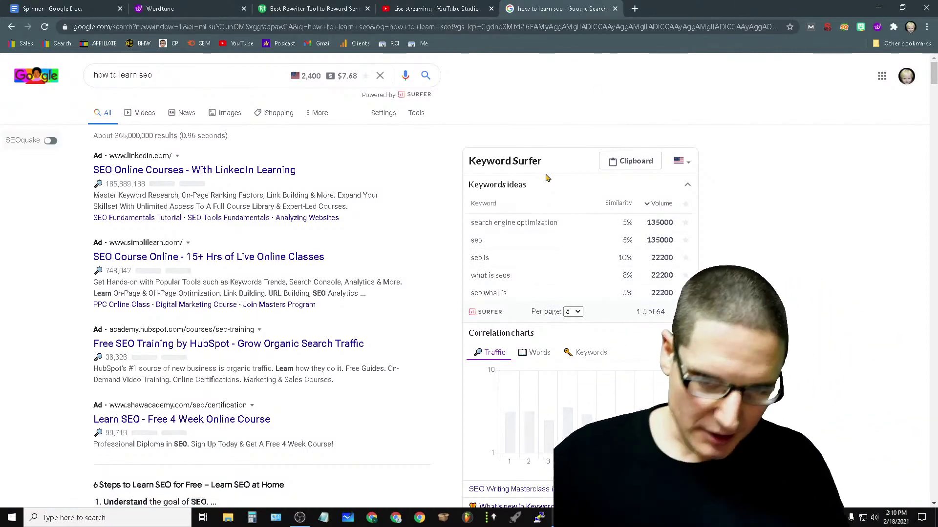
Step: Open Moz's "Learn SEO" Free SEO Learning Center result and look over the page
{"action": "scroll", "coordinate": [186, 412], "scroll_direction": "down", "scroll_amount": 6}
{"action": "scroll", "coordinate": [186, 412], "scroll_direction": "down", "scroll_amount": 6}
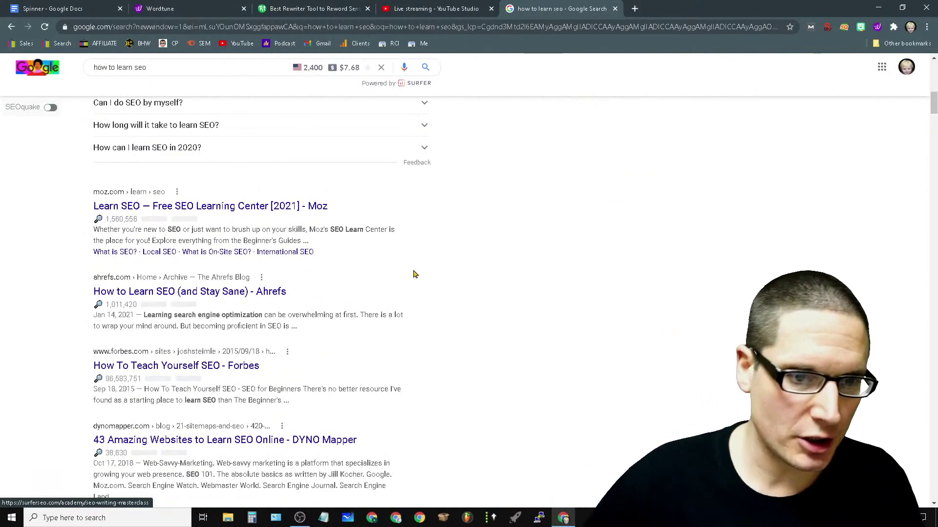
{"action": "left_click", "coordinate": [281, 206]}
{"action": "scroll", "coordinate": [584, 369], "scroll_direction": "down", "scroll_amount": 6}
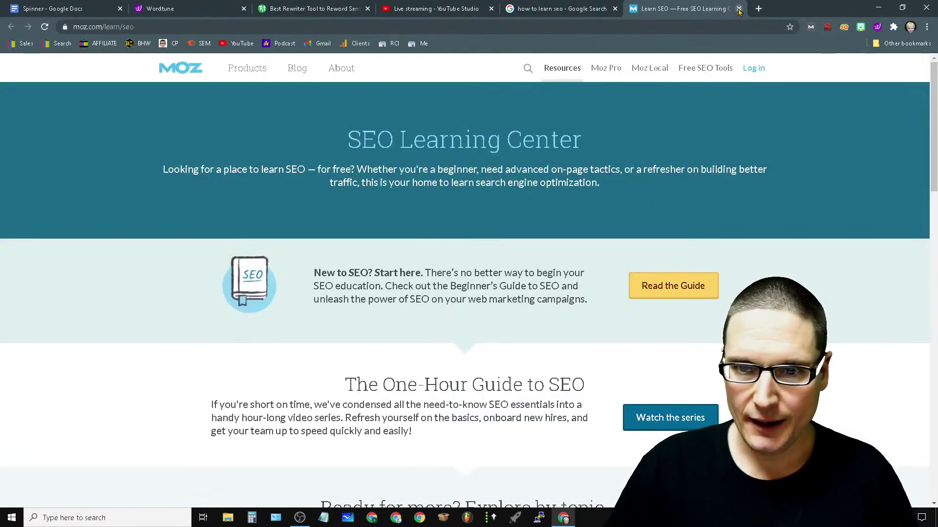
Step: Close the Moz page, open Ahrefs' "How to Learn SEO (and Stay Sane)" and copy its "Free vs. Paid Education" section text
{"action": "left_click", "coordinate": [739, 9]}
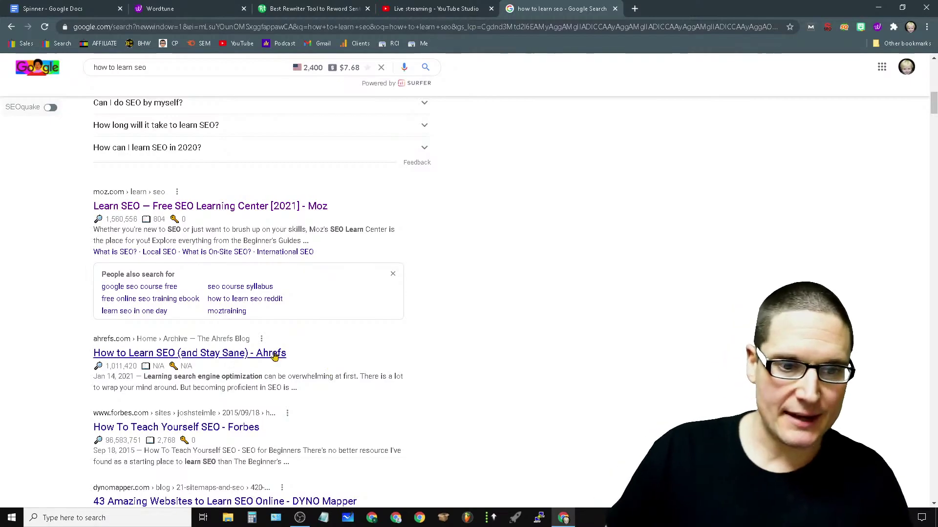
{"action": "left_click", "coordinate": [274, 356]}
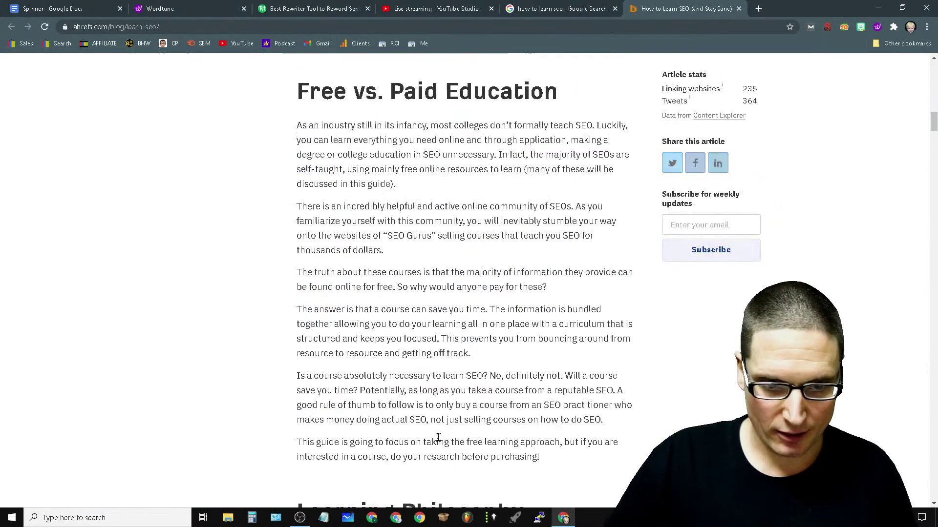
{"action": "left_click_drag", "start_coordinate": [295, 129], "coordinate": [523, 506]}
{"action": "key", "text": "ctrl+c"}
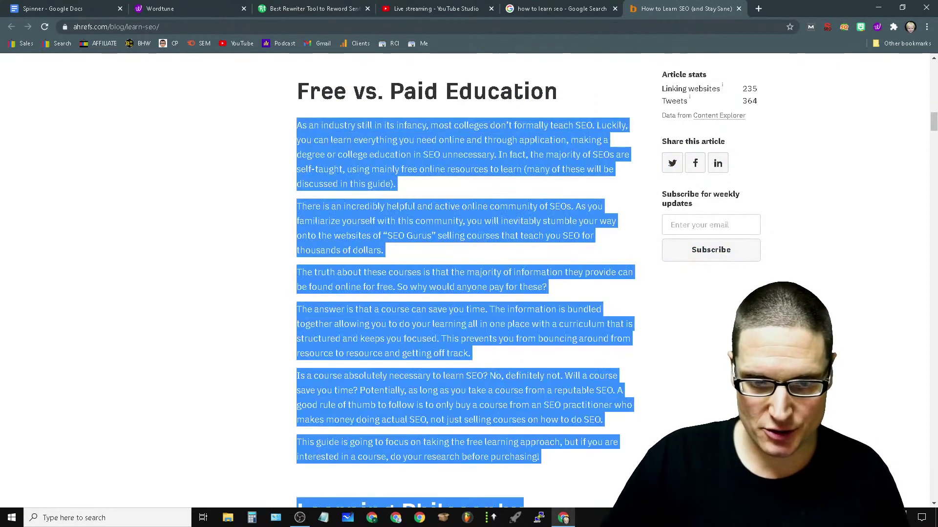
Step: Search Google in a new tab for "free content spinner" and open the Spinbot.com result
{"action": "left_click", "coordinate": [759, 8]}
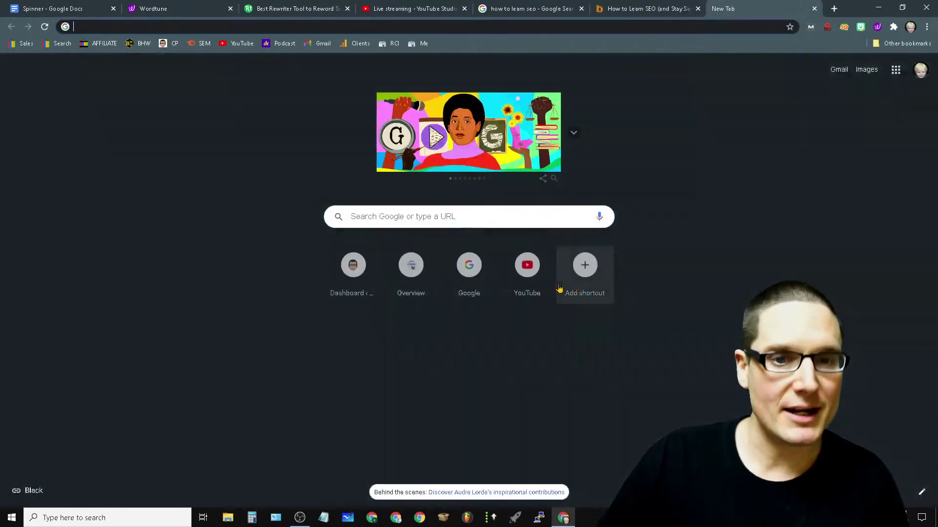
{"action": "left_click", "coordinate": [430, 213]}
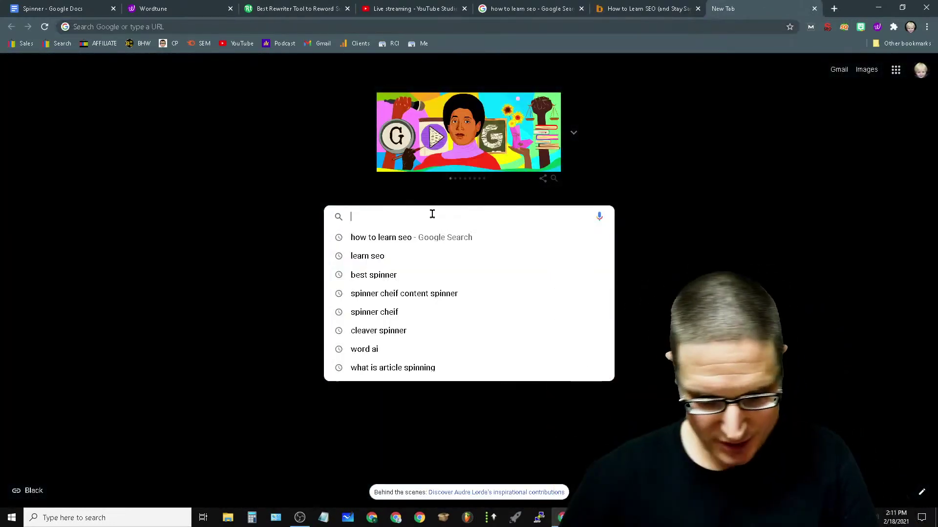
{"action": "type", "text": "free conten"}
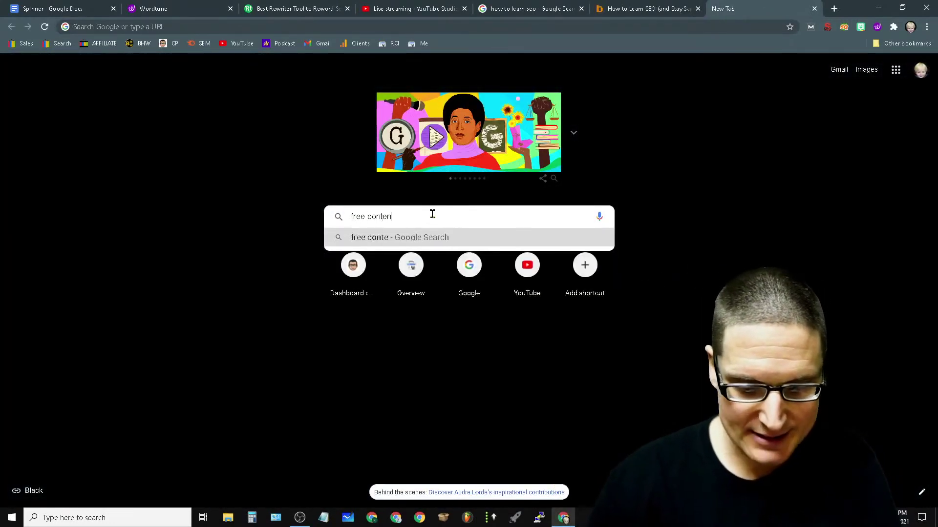
{"action": "type", "text": "t spinner"}
{"action": "key", "text": "Return"}
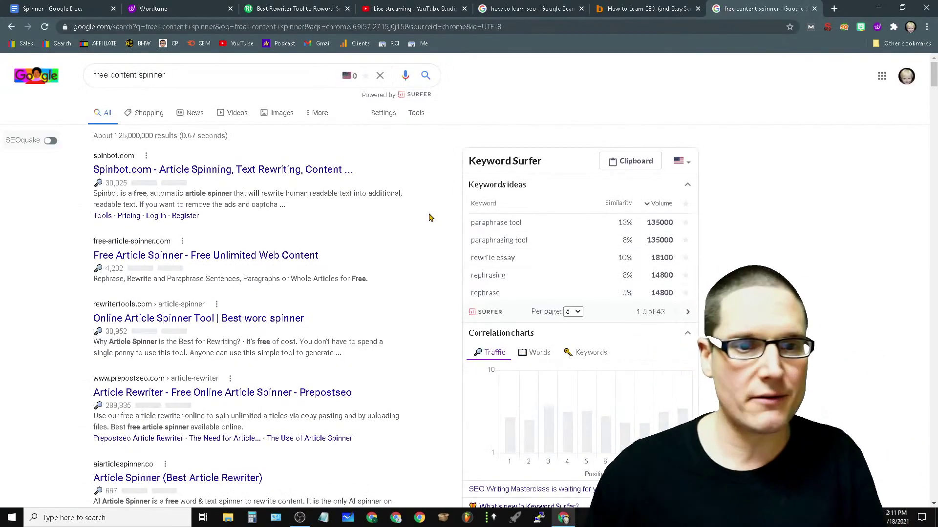
{"action": "left_click", "coordinate": [291, 170]}
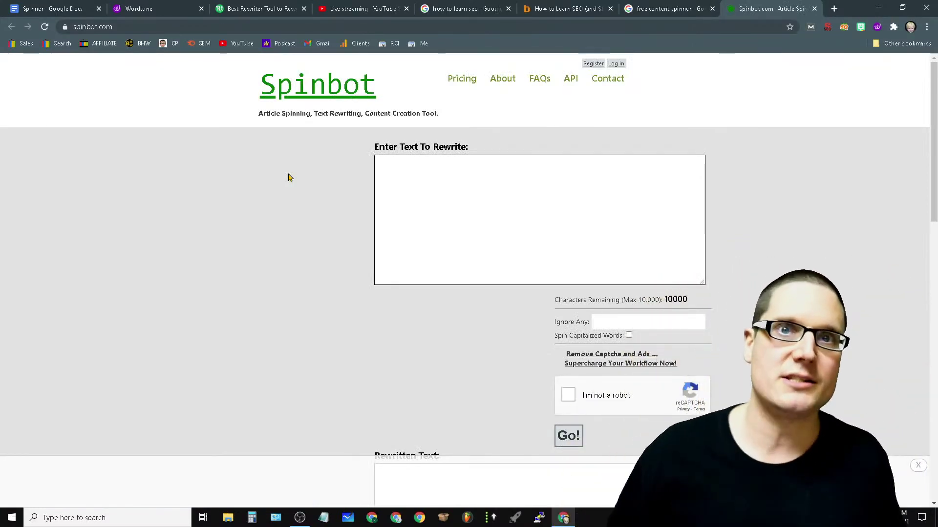
Step: Paste the copied Ahrefs text into Spinbot as the text to rewrite
{"action": "left_click", "coordinate": [410, 167]}
{"action": "right_click", "coordinate": [412, 164]}
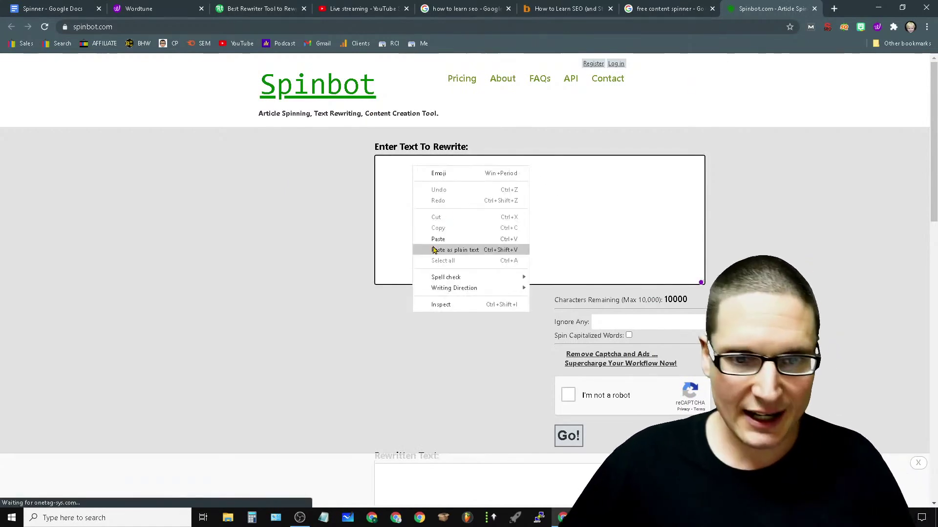
{"action": "left_click", "coordinate": [440, 245]}
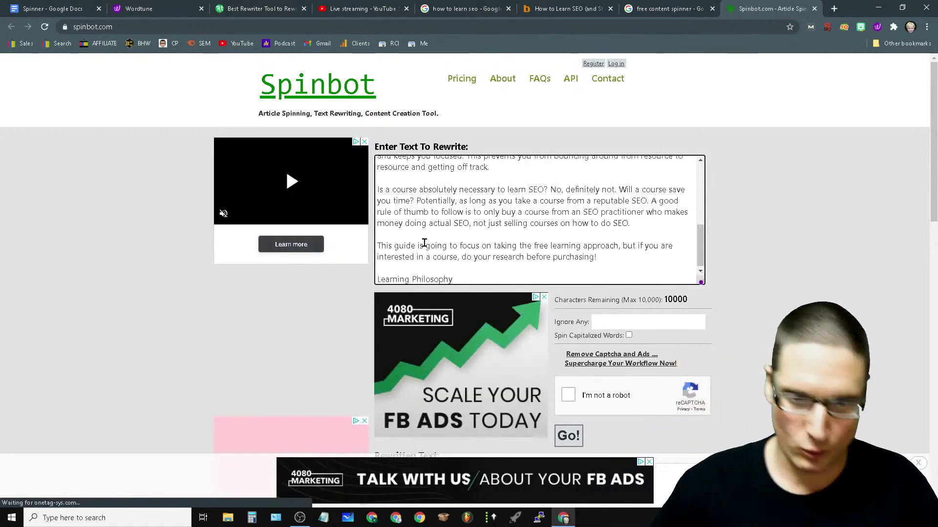
Step: Rewrite the pasted text with "SEO" set as an ignored word, and look over the rewritten text
{"action": "left_click", "coordinate": [649, 321]}
{"action": "type", "text": "SEO"}
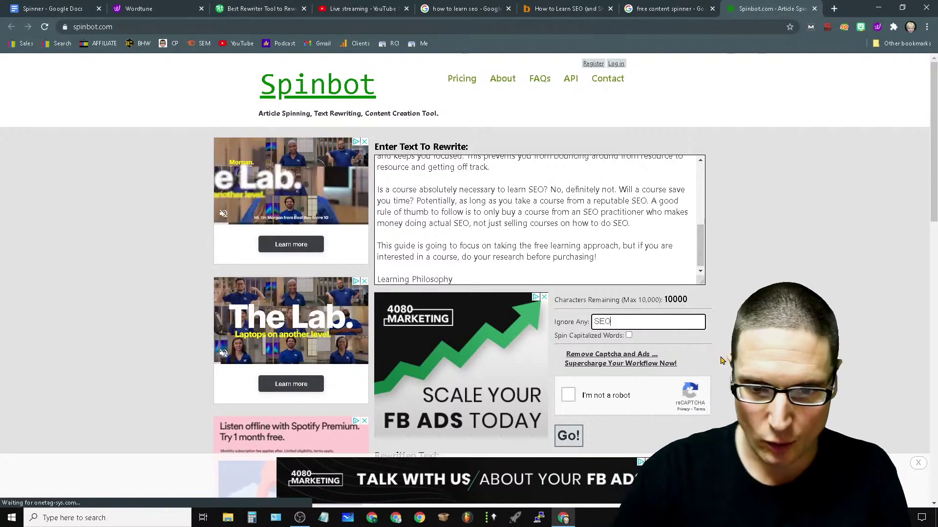
{"action": "left_click", "coordinate": [568, 395]}
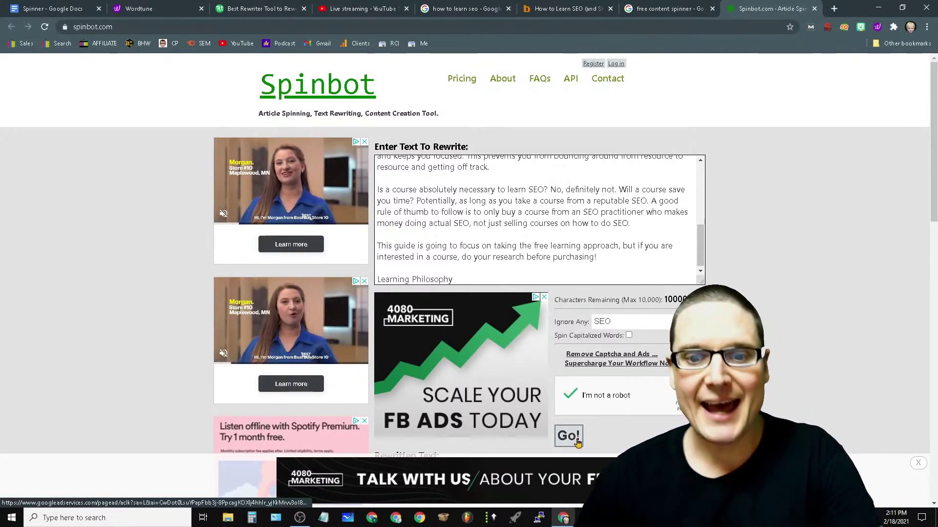
{"action": "left_click", "coordinate": [569, 436]}
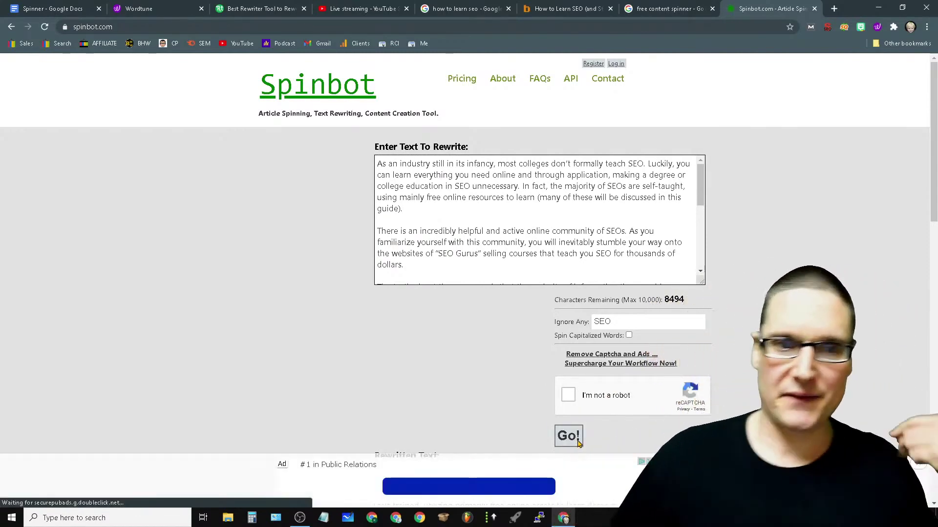
{"action": "scroll", "coordinate": [477, 305], "scroll_direction": "down", "scroll_amount": 6}
{"action": "scroll", "coordinate": [488, 269], "scroll_direction": "up", "scroll_amount": 6}
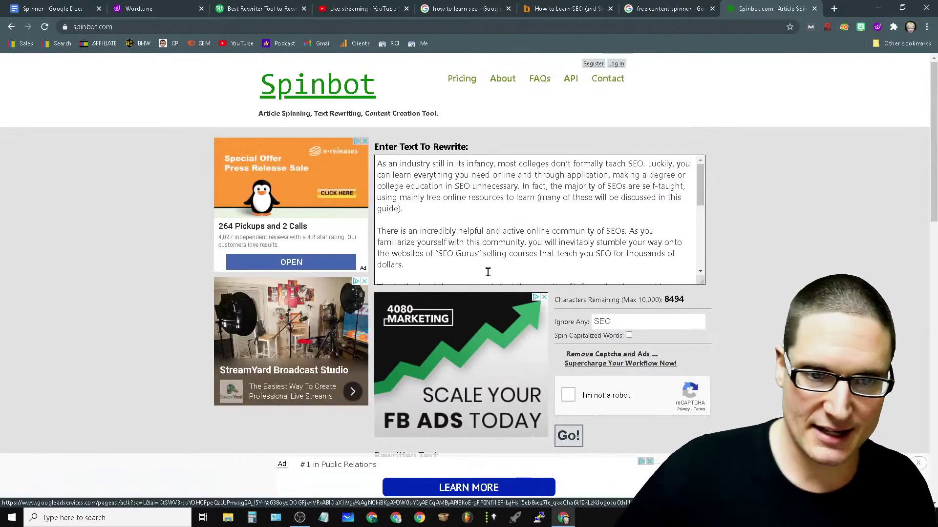
{"action": "scroll", "coordinate": [527, 284], "scroll_direction": "down", "scroll_amount": 3}
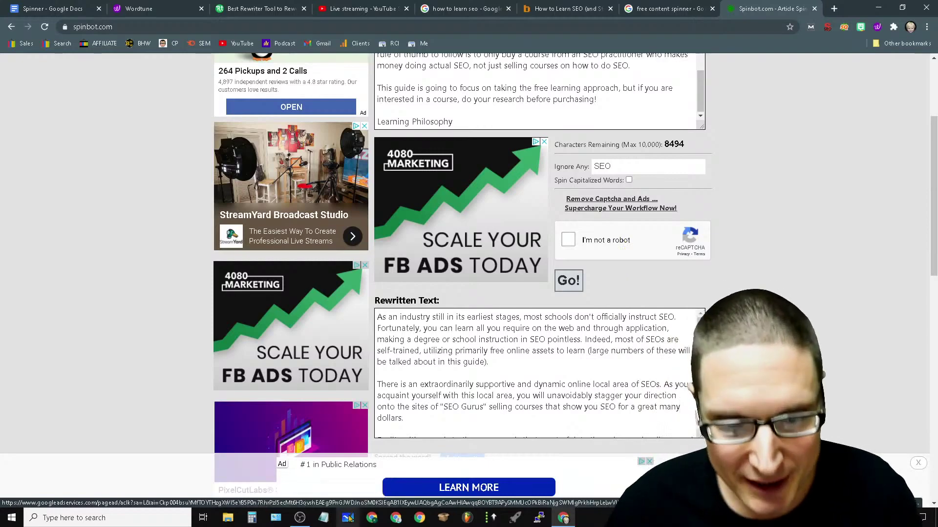
Step: Switch to Notepad, paste the copied article text into an empty file and maximize the window
{"action": "left_click", "coordinate": [324, 519]}
{"action": "right_click", "coordinate": [69, 128]}
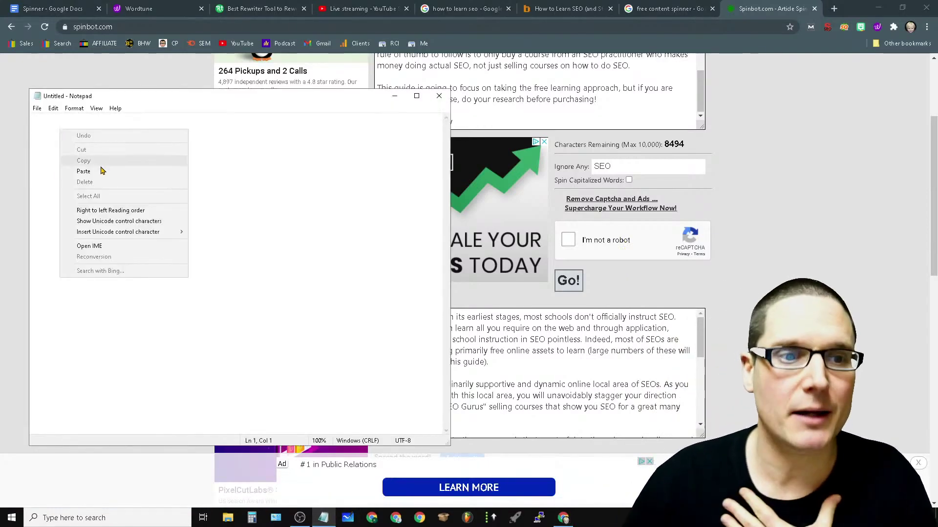
{"action": "left_click", "coordinate": [100, 169]}
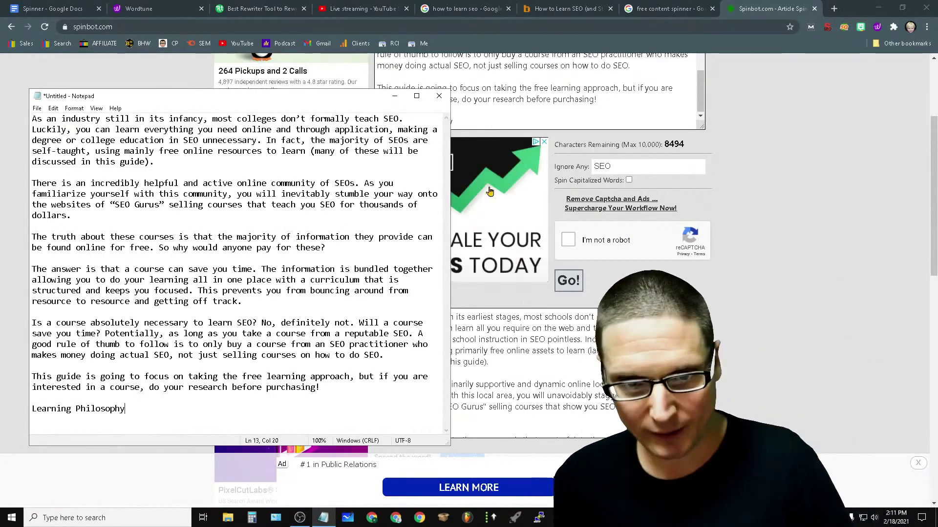
{"action": "left_click", "coordinate": [416, 97]}
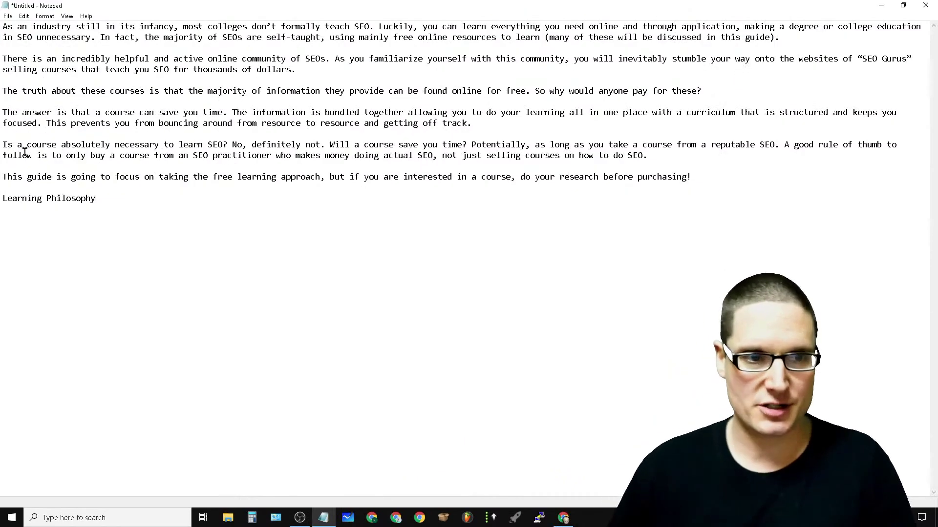
Step: Insert five blank lines above the first paragraph of the pasted text
{"action": "key", "text": "Return"}
{"action": "key", "text": "Return"}
{"action": "key", "text": "Return"}
{"action": "key", "text": "Return"}
{"action": "key", "text": "Return"}
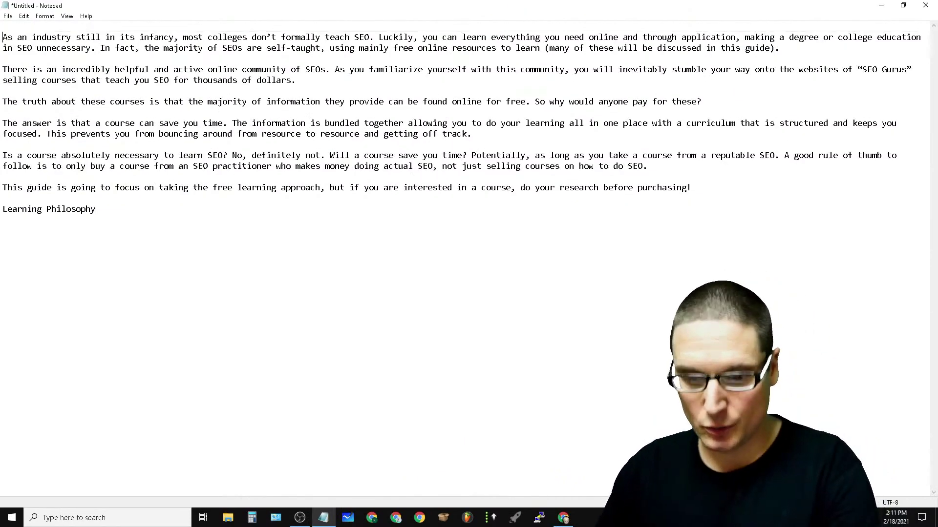
Step: Add blank lines below the first paragraph, write "In our insustry" beneath it, and minimize Notepad
{"action": "left_click", "coordinate": [825, 92]}
{"action": "key", "text": "Return"}
{"action": "key", "text": "Return"}
{"action": "key", "text": "Return"}
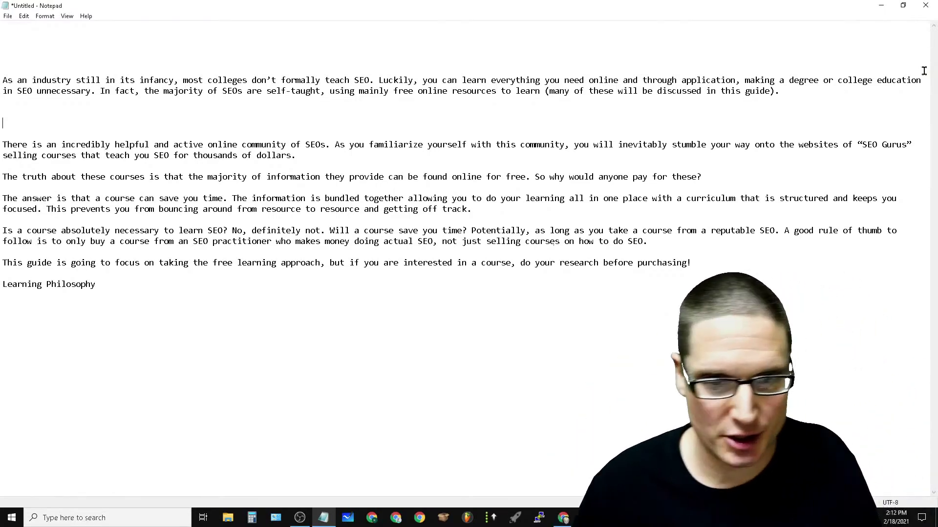
{"action": "left_click", "coordinate": [799, 89]}
{"action": "key", "text": "Return"}
{"action": "key", "text": "Return"}
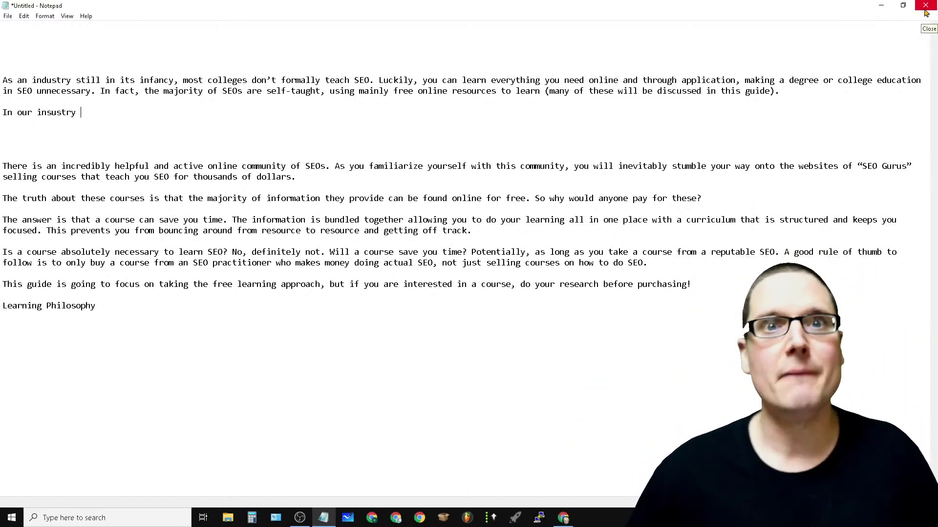
{"action": "left_click", "coordinate": [883, 7]}
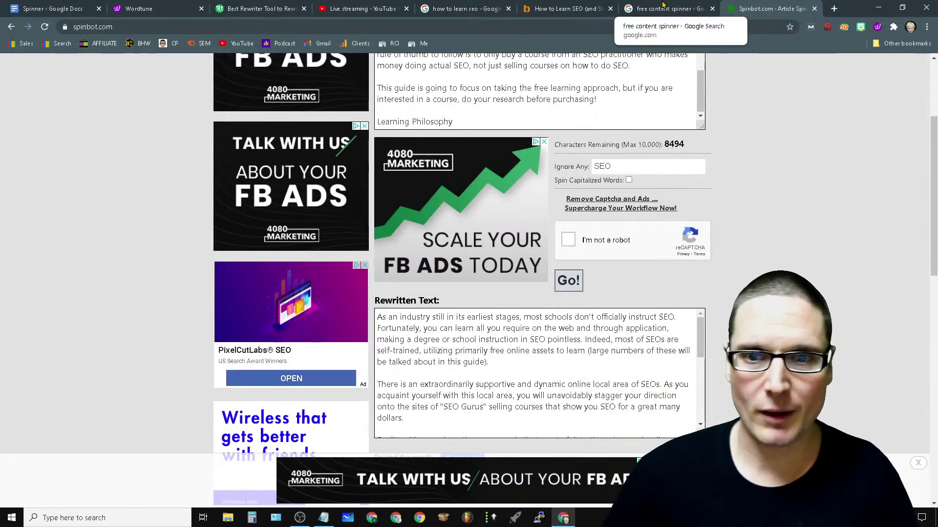
Step: Return to the "free content spinner" results in the browser and search for "frase.io chrome extension" instead
{"action": "left_click", "coordinate": [662, 4]}
{"action": "left_click_drag", "start_coordinate": [252, 76], "coordinate": [1, 95]}
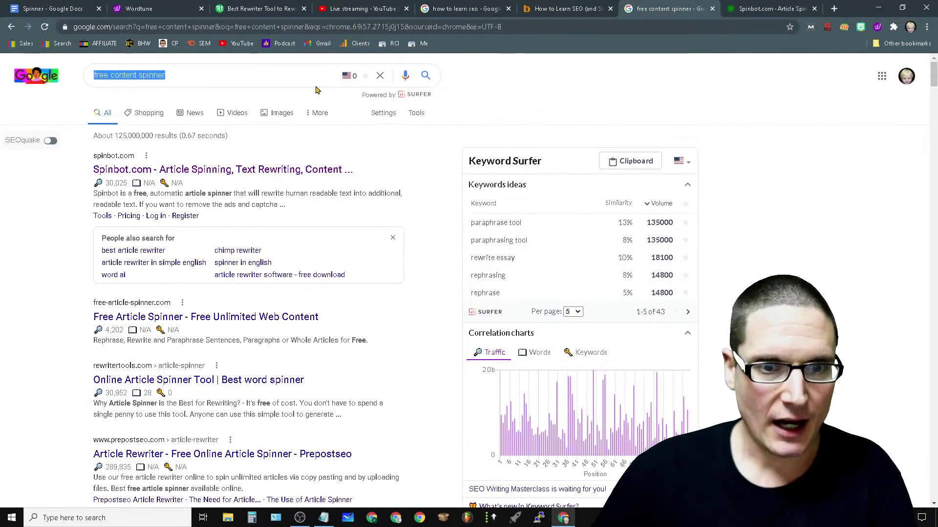
{"action": "type", "text": "frase.io"}
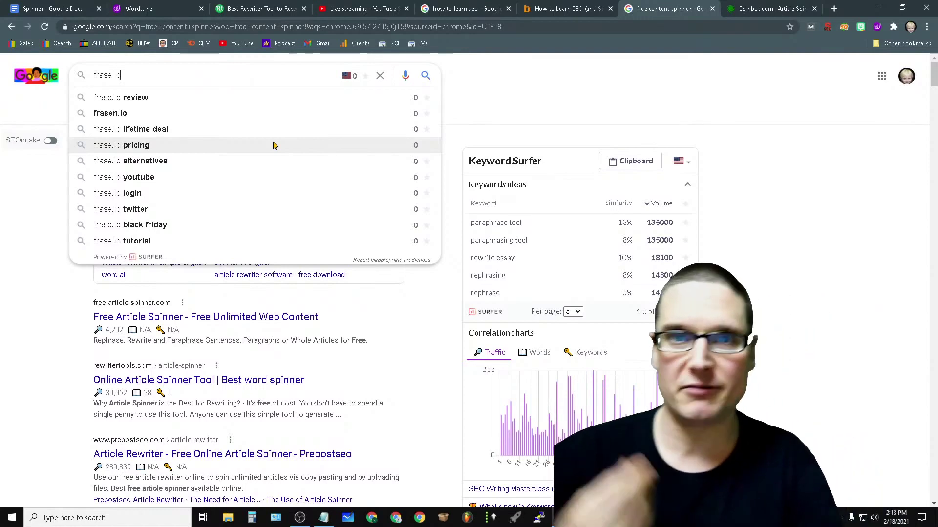
{"action": "type", "text": "chrome extension"}
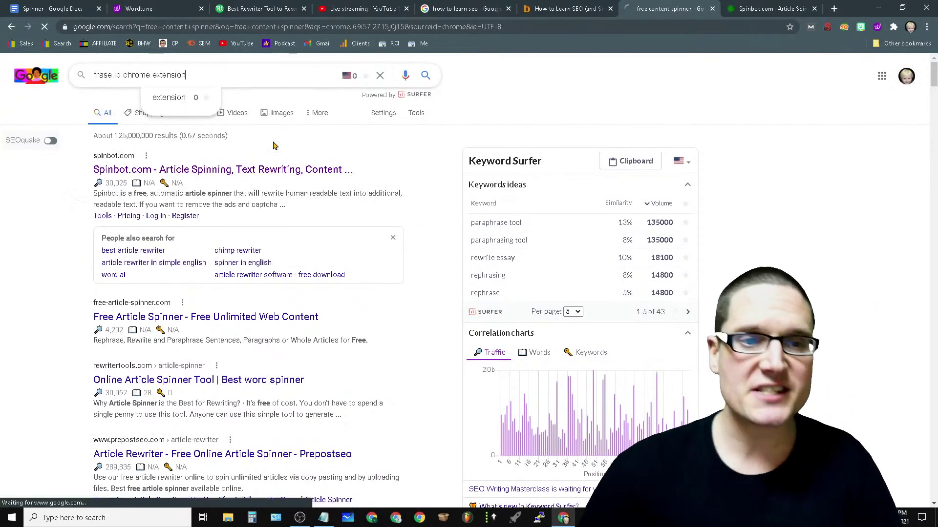
{"action": "key", "text": "Return"}
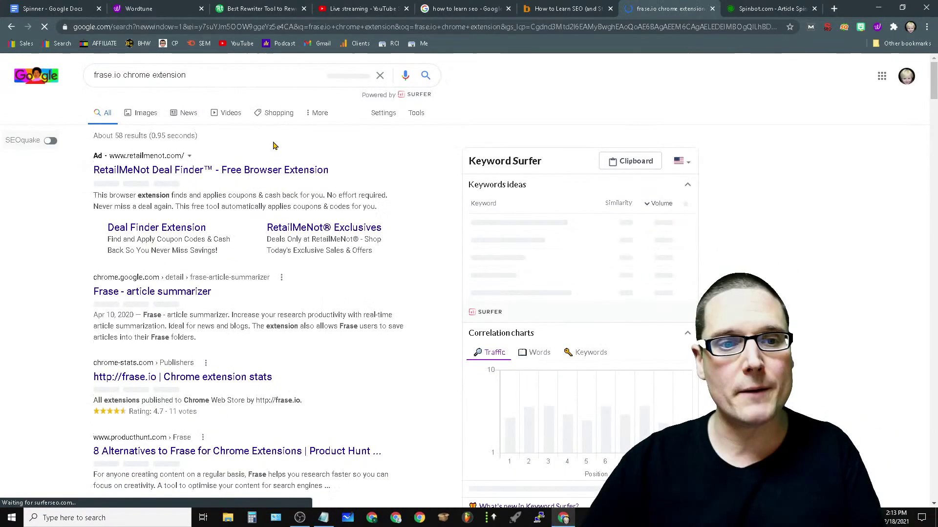
Step: Open the "Frase - article summarizer" listing in the Chrome Web Store and look over its overview and related extensions
{"action": "left_click", "coordinate": [157, 293]}
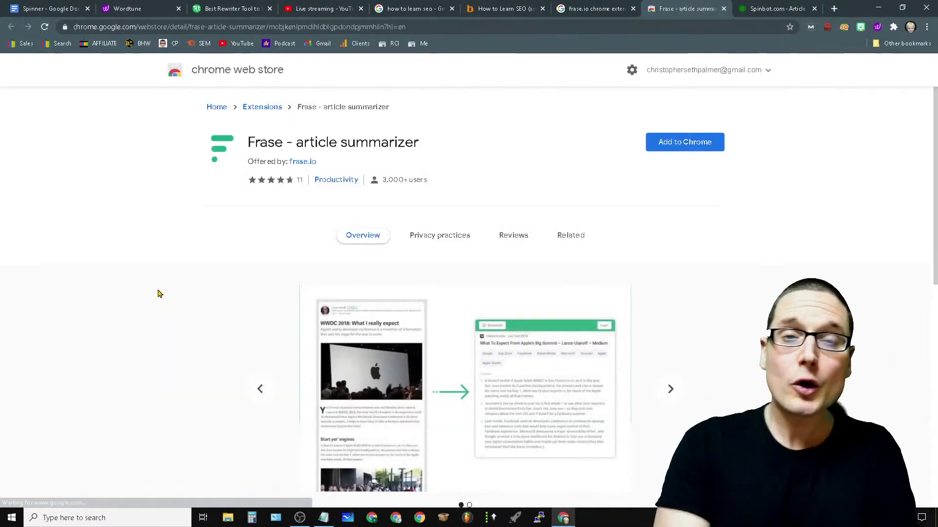
{"action": "scroll", "coordinate": [412, 283], "scroll_direction": "down", "scroll_amount": 6}
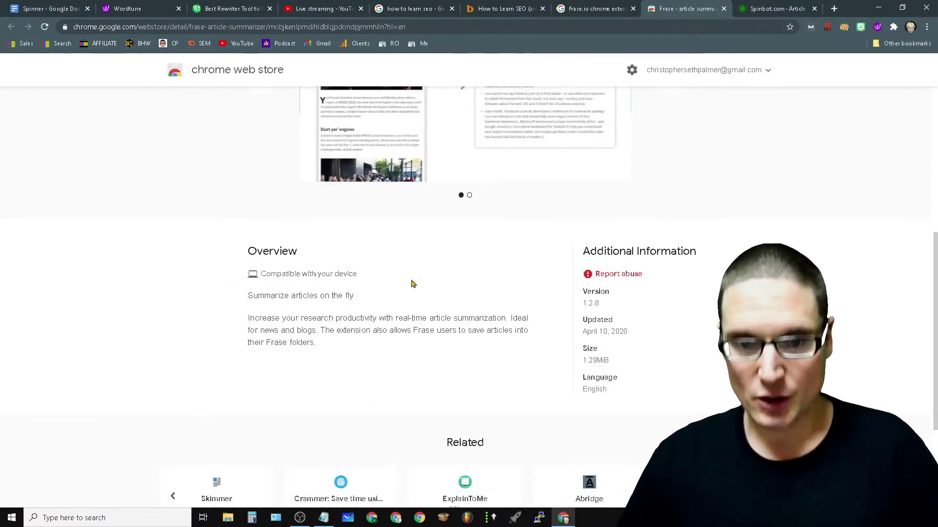
{"action": "scroll", "coordinate": [494, 286], "scroll_direction": "up", "scroll_amount": 3}
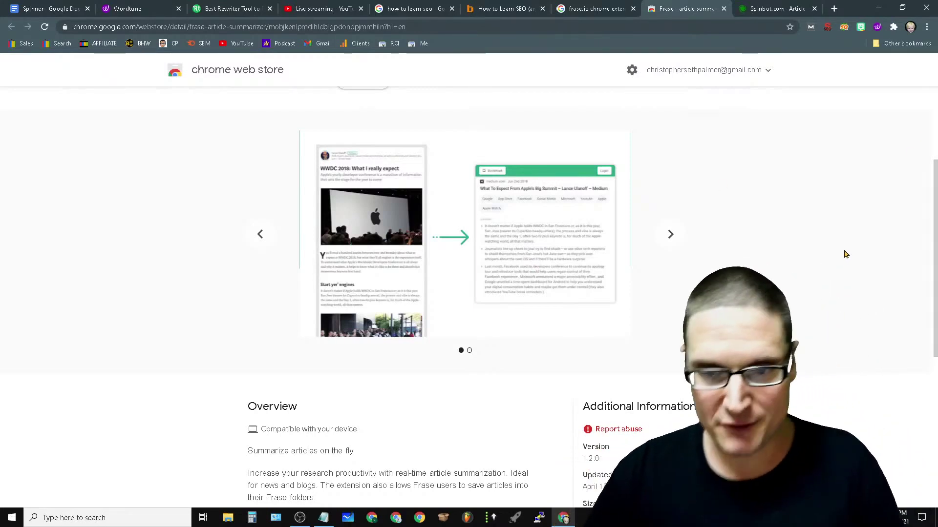
{"action": "scroll", "coordinate": [767, 303], "scroll_direction": "down", "scroll_amount": 5}
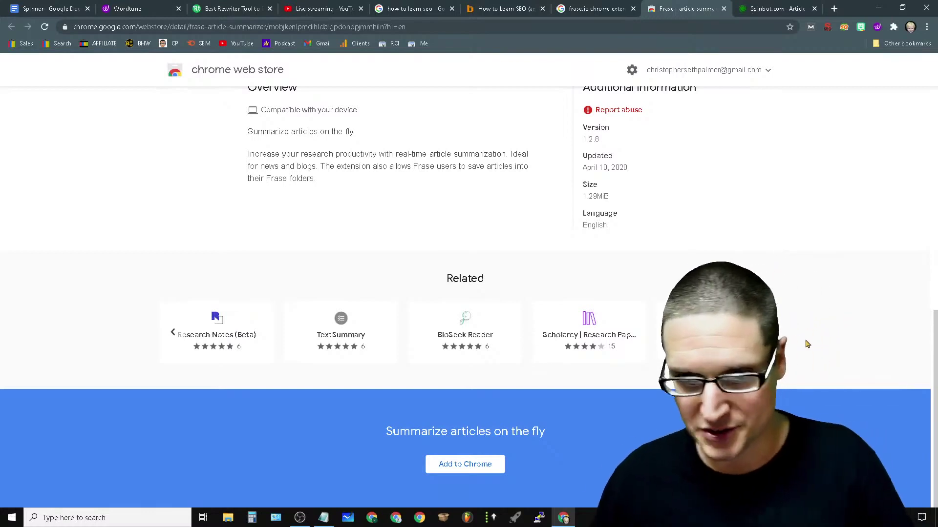
{"action": "left_click", "coordinate": [757, 333]}
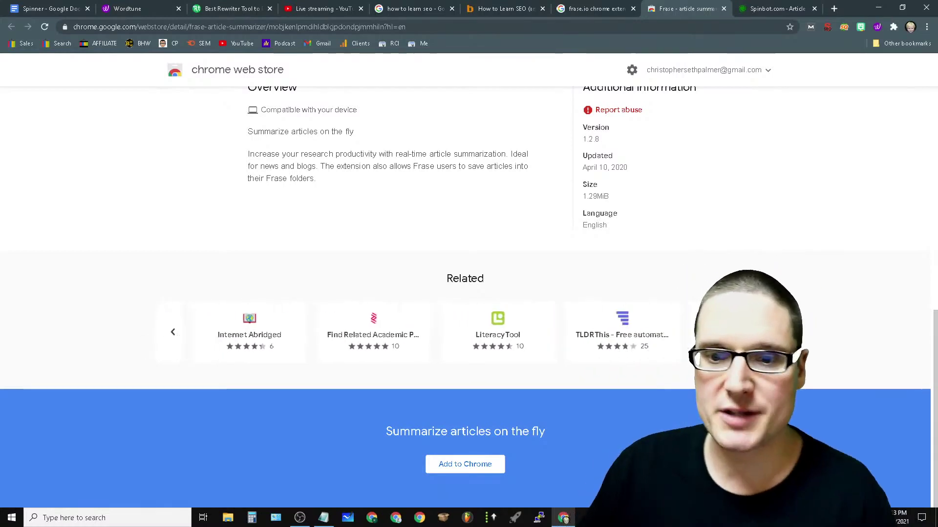
{"action": "scroll", "coordinate": [757, 345], "scroll_direction": "up", "scroll_amount": 10}
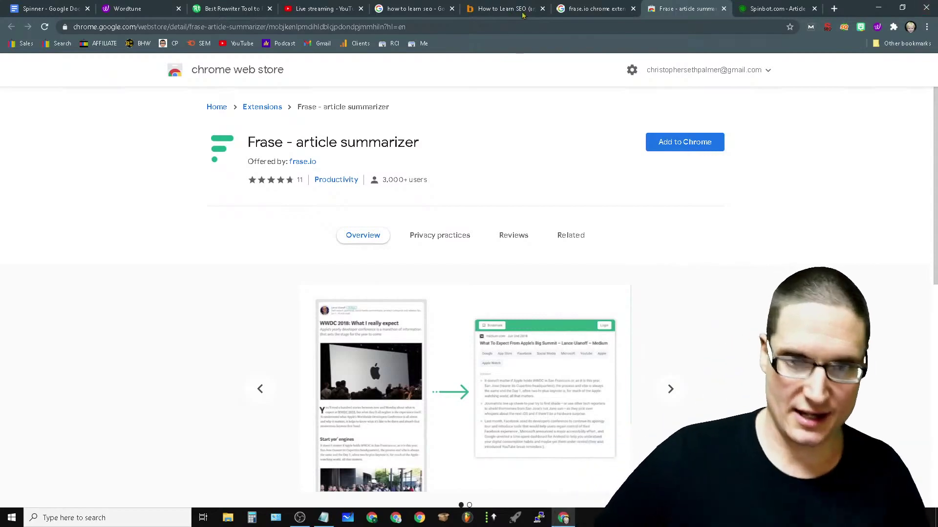
Step: Review Wordtune's Premium plan comparison page and return to the Spinbot page
{"action": "left_click", "coordinate": [124, 5]}
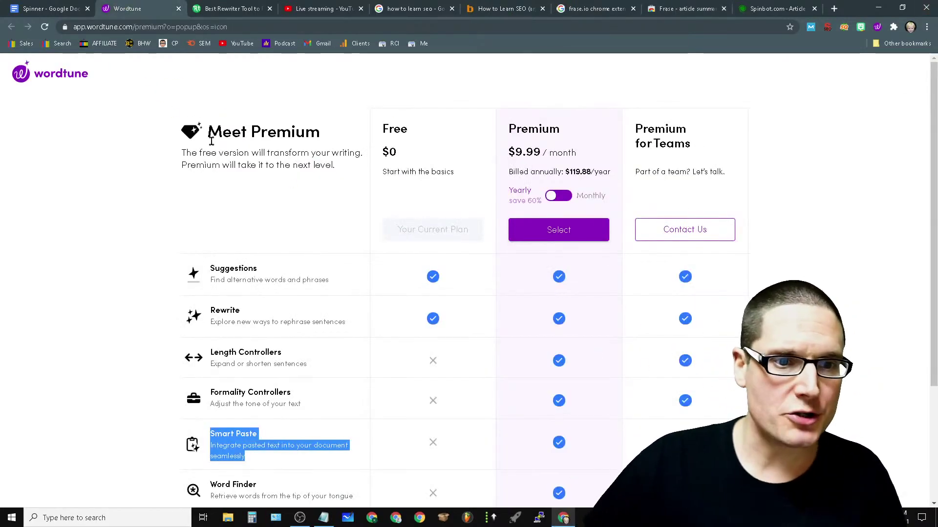
{"action": "left_click_drag", "start_coordinate": [601, 196], "coordinate": [184, 126]}
{"action": "left_click", "coordinate": [183, 126]}
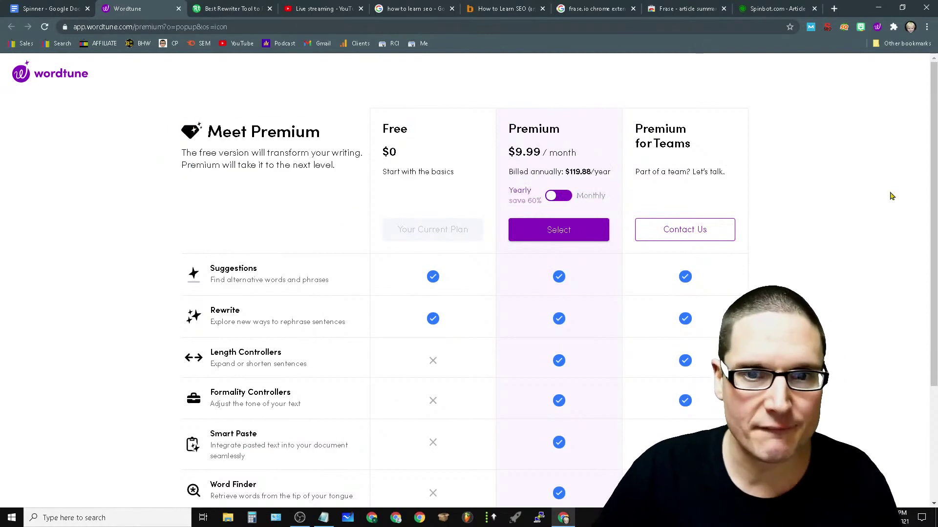
{"action": "left_click", "coordinate": [782, 10]}
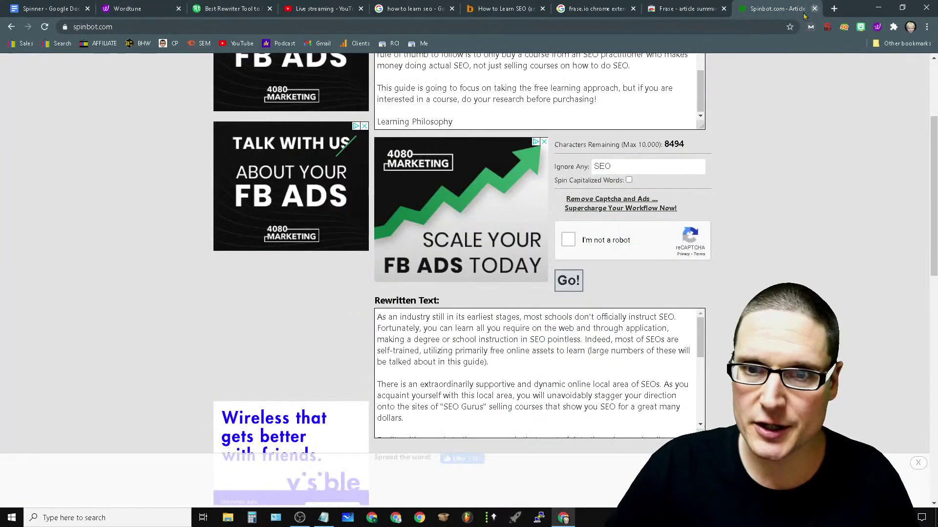
Step: Close the Spinbot page, open Google Docs in a new browser tab, and create a blank document
{"action": "left_click", "coordinate": [814, 8]}
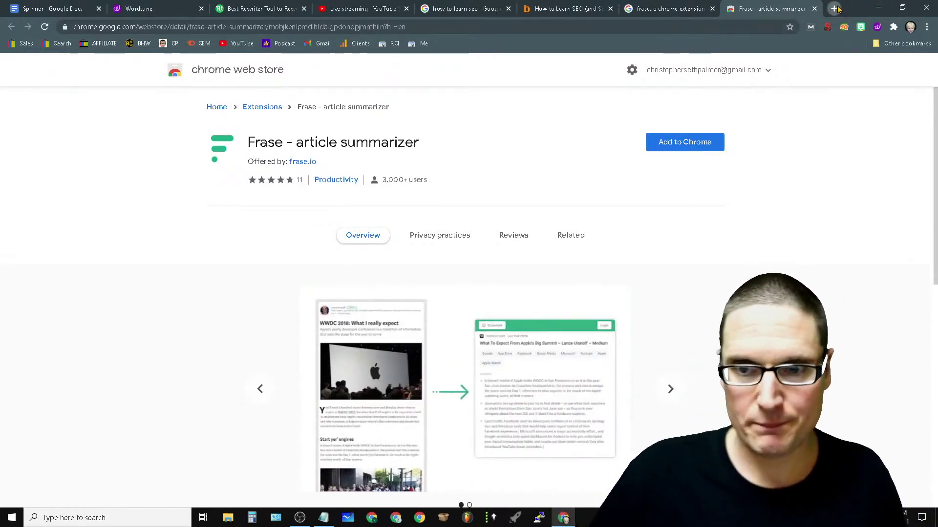
{"action": "left_click", "coordinate": [834, 9]}
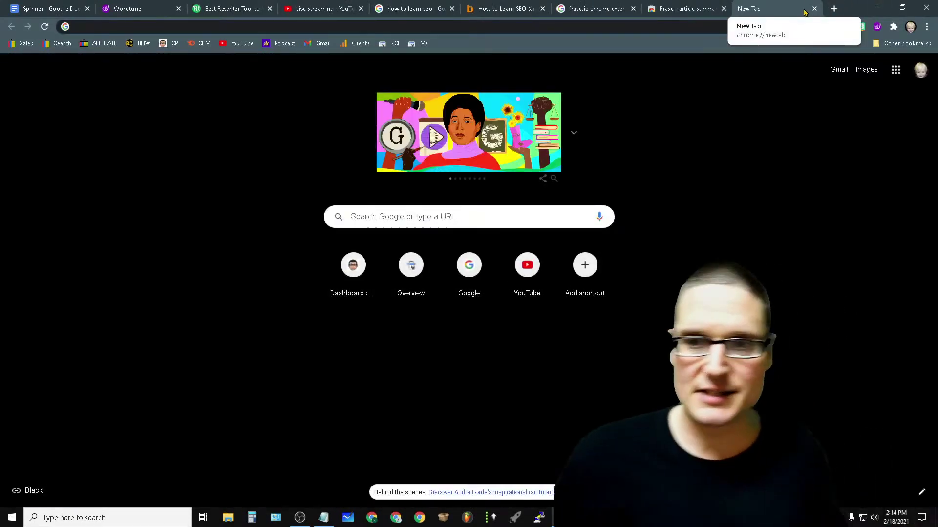
{"action": "left_click", "coordinate": [895, 69]}
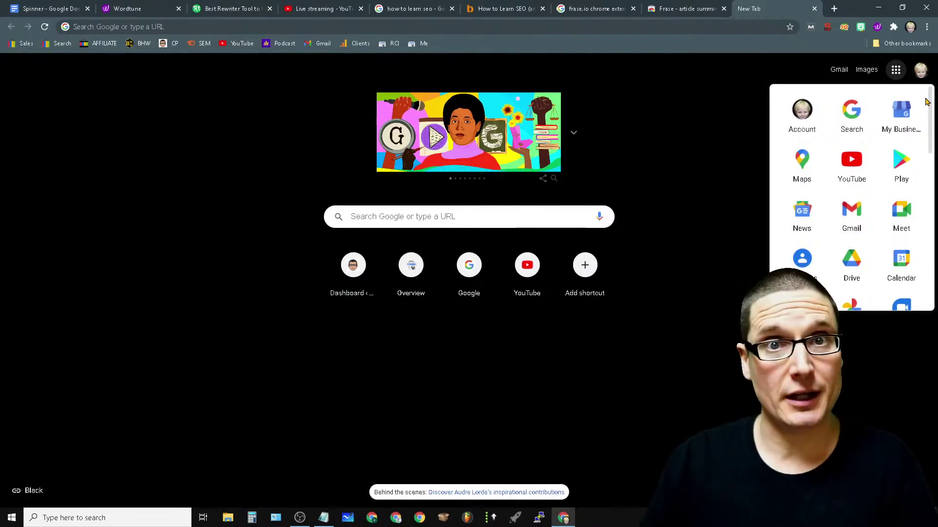
{"action": "left_click", "coordinate": [138, 6]}
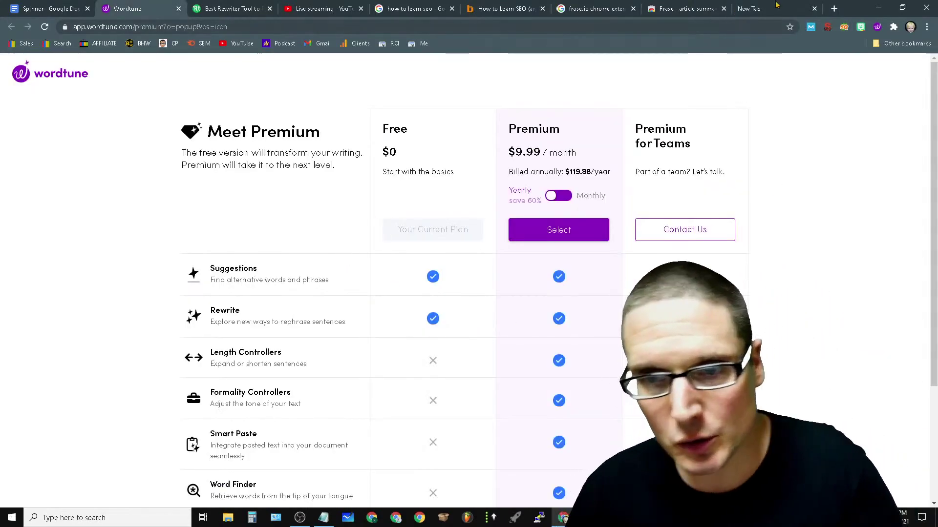
{"action": "left_click", "coordinate": [777, 5]}
{"action": "left_click", "coordinate": [896, 69]}
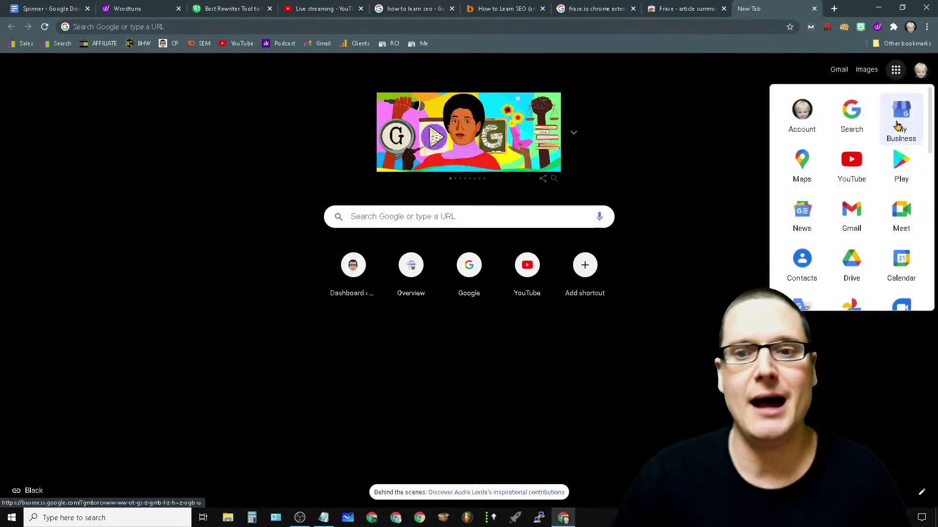
{"action": "scroll", "coordinate": [864, 183], "scroll_direction": "down", "scroll_amount": 3}
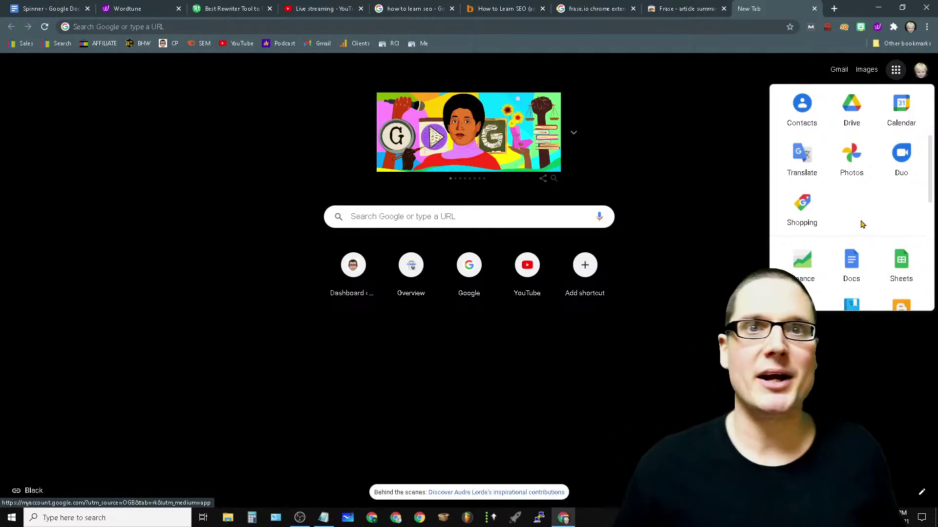
{"action": "left_click", "coordinate": [850, 272]}
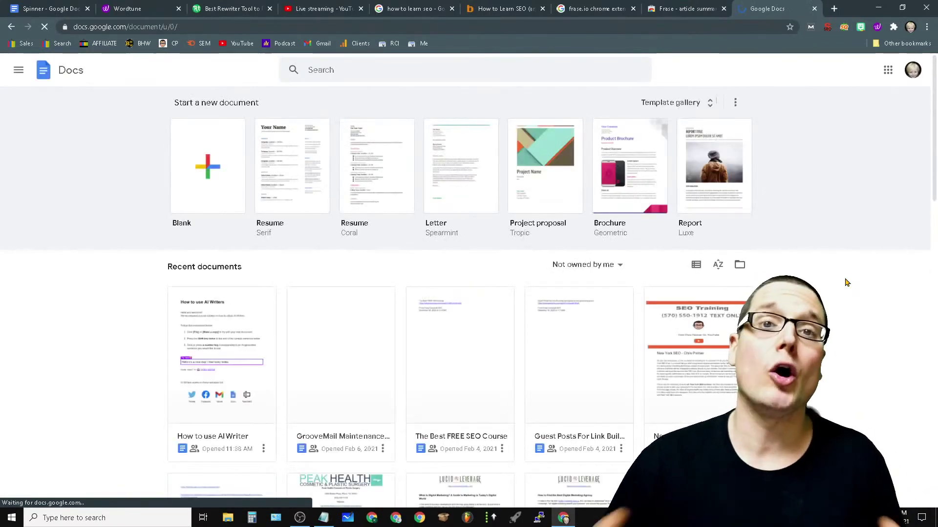
{"action": "left_click", "coordinate": [176, 176]}
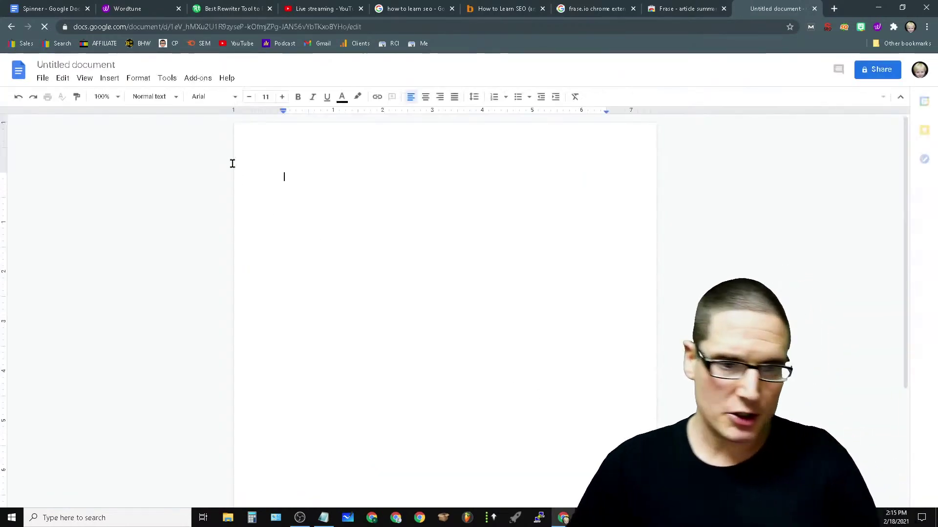
Step: Paste the copied SEO article section into the blank document
{"action": "right_click", "coordinate": [303, 184]}
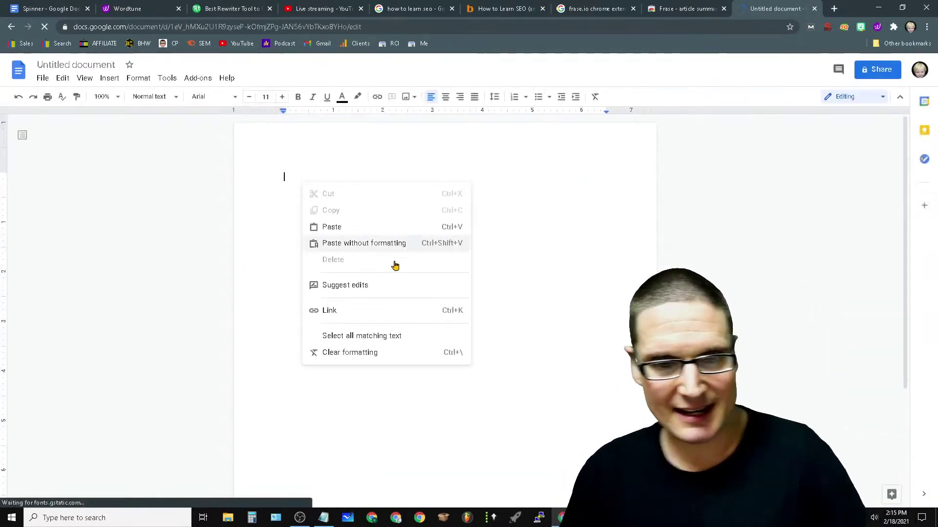
{"action": "left_click", "coordinate": [330, 227]}
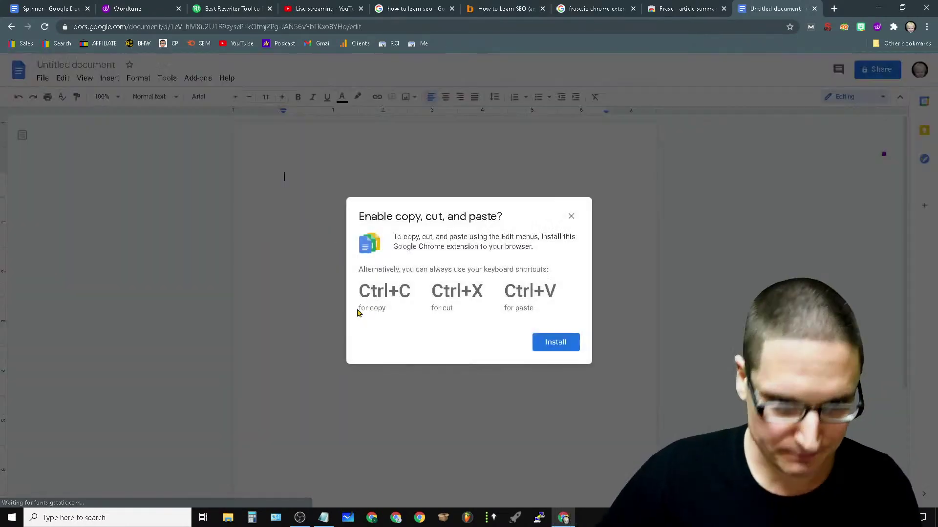
{"action": "left_click", "coordinate": [572, 216]}
{"action": "key", "text": "ctrl+v"}
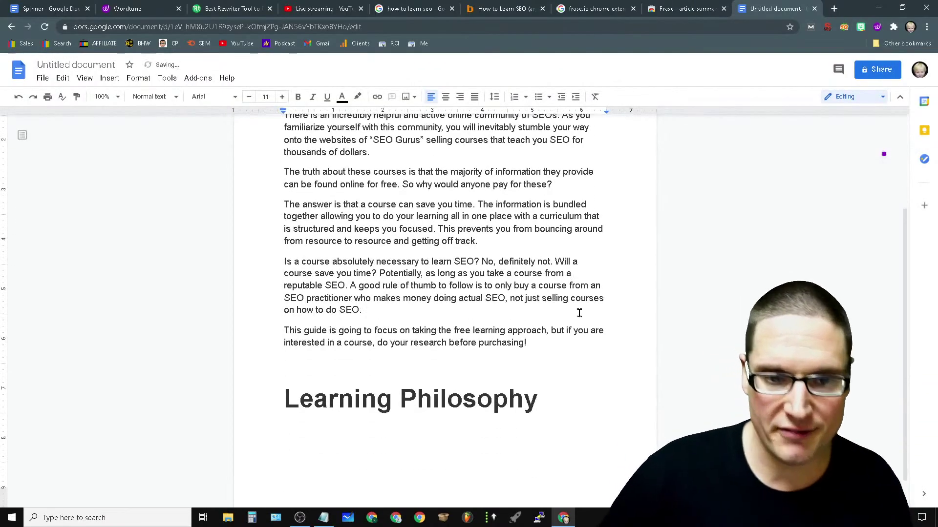
{"action": "scroll", "coordinate": [567, 323], "scroll_direction": "up", "scroll_amount": 4}
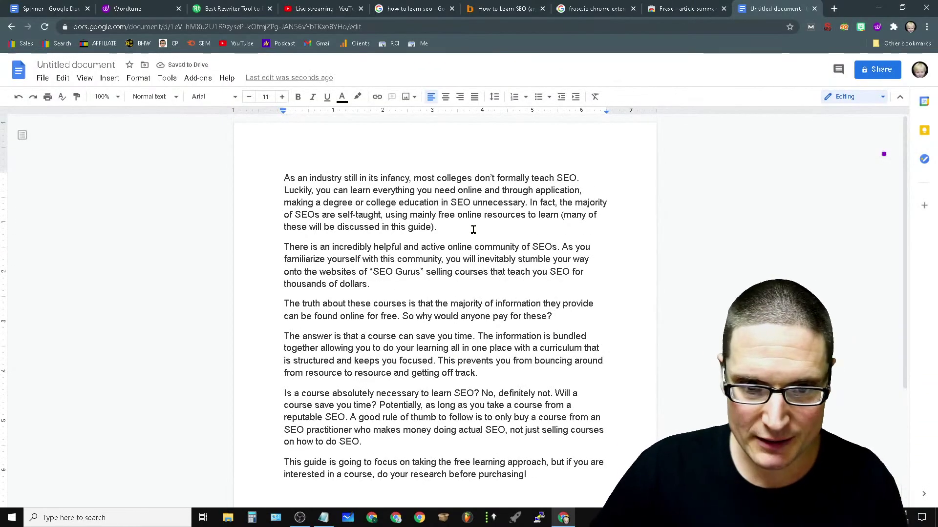
Step: Add blank lines below the first paragraph and split it before "In fact" with several more blank lines
{"action": "key", "text": "Return"}
{"action": "key", "text": "Return"}
{"action": "key", "text": "Return"}
{"action": "key", "text": "Return"}
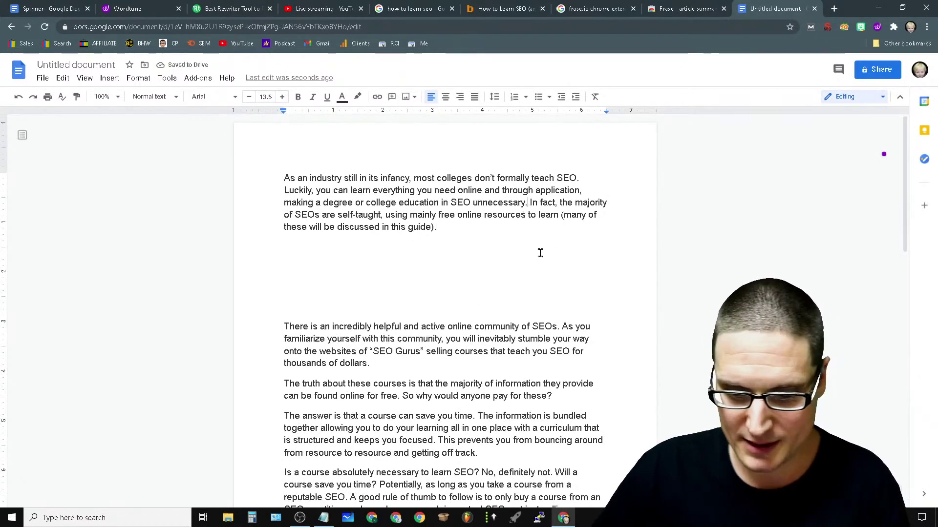
{"action": "key", "text": "Return"}
{"action": "key", "text": "Return"}
{"action": "key", "text": "Return"}
{"action": "key", "text": "Return"}
{"action": "key", "text": "Return"}
{"action": "key", "text": "Return"}
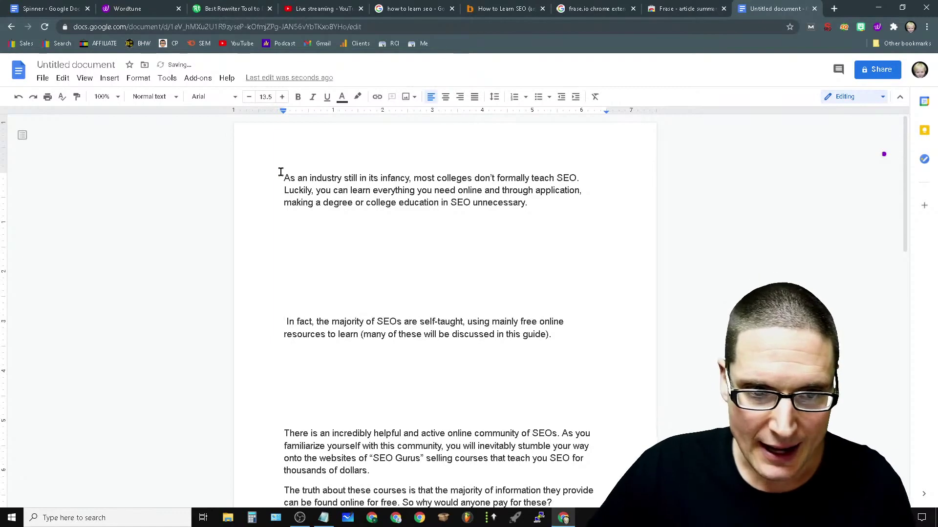
Step: Replace the first sentence with Wordtune's formal-tone rewrite beginning "Since SEO is a relatively new industry" and request formal-tone rewrites for the "Luckily" sentence
{"action": "left_click_drag", "start_coordinate": [381, 188], "coordinate": [584, 180]}
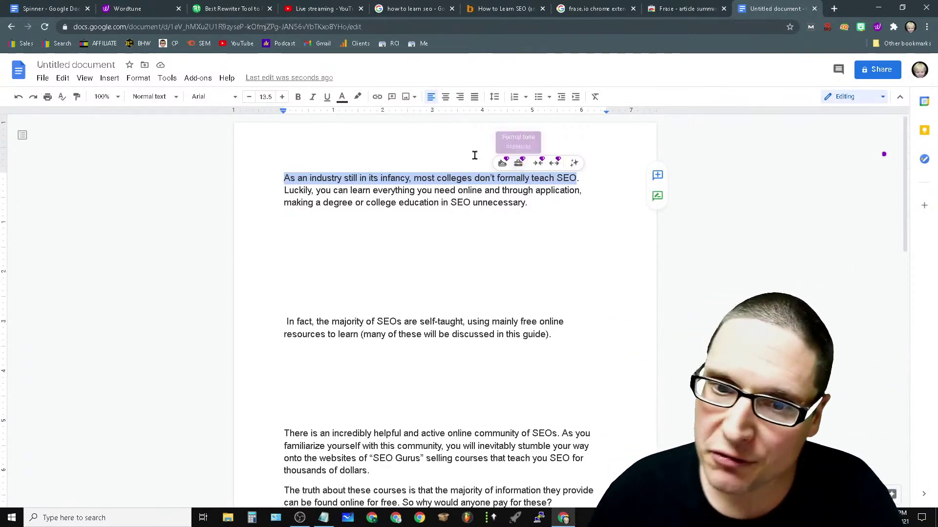
{"action": "left_click", "coordinate": [522, 163]}
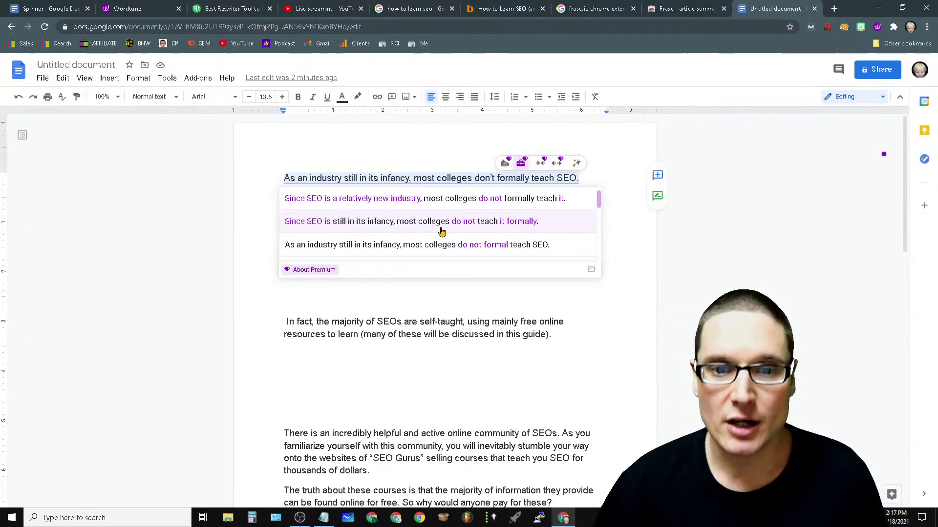
{"action": "left_click", "coordinate": [462, 206]}
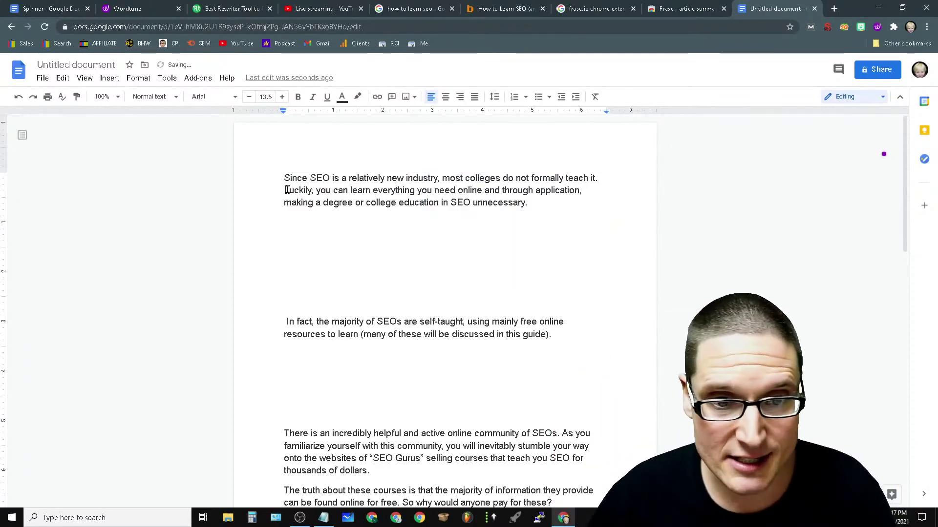
{"action": "left_click_drag", "start_coordinate": [282, 193], "coordinate": [591, 194]}
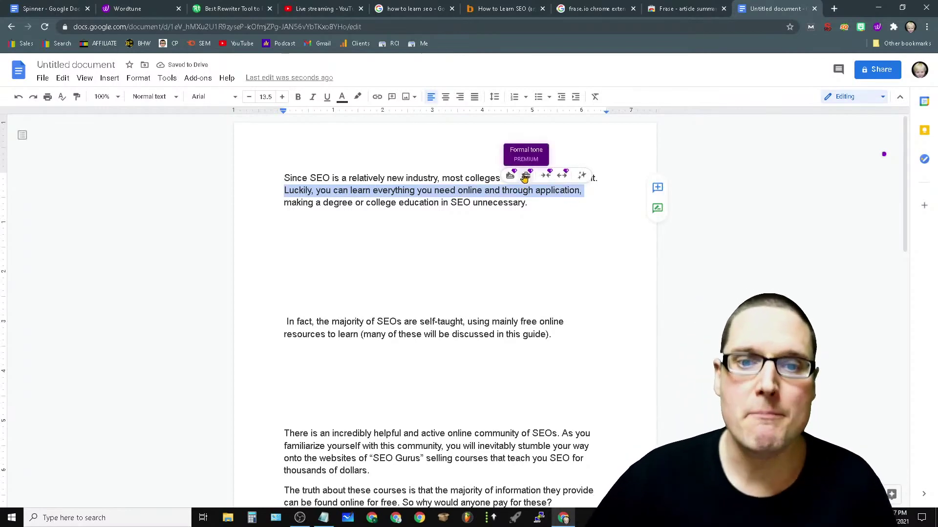
{"action": "left_click", "coordinate": [525, 176]}
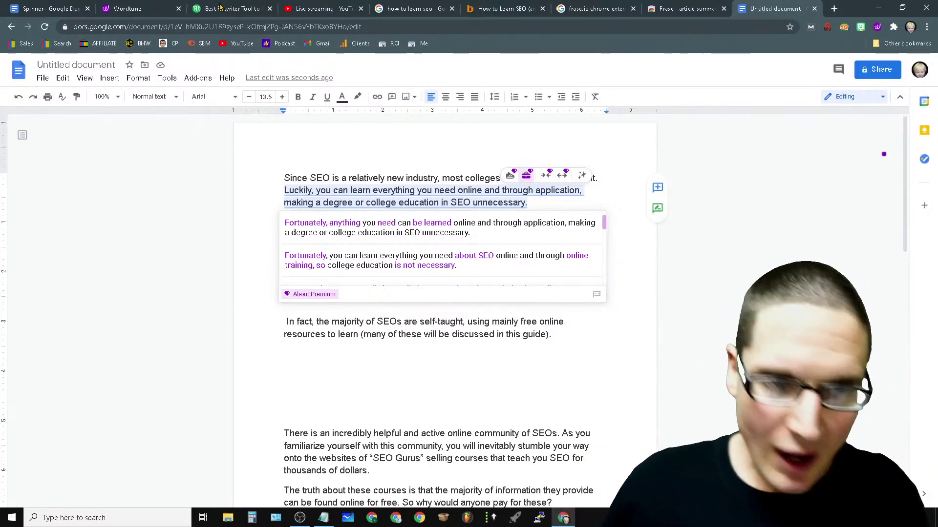
Step: Switch to the "Spinner" document and look over the installed browser extensions, including AI Writers for Chrome
{"action": "left_click", "coordinate": [49, 6]}
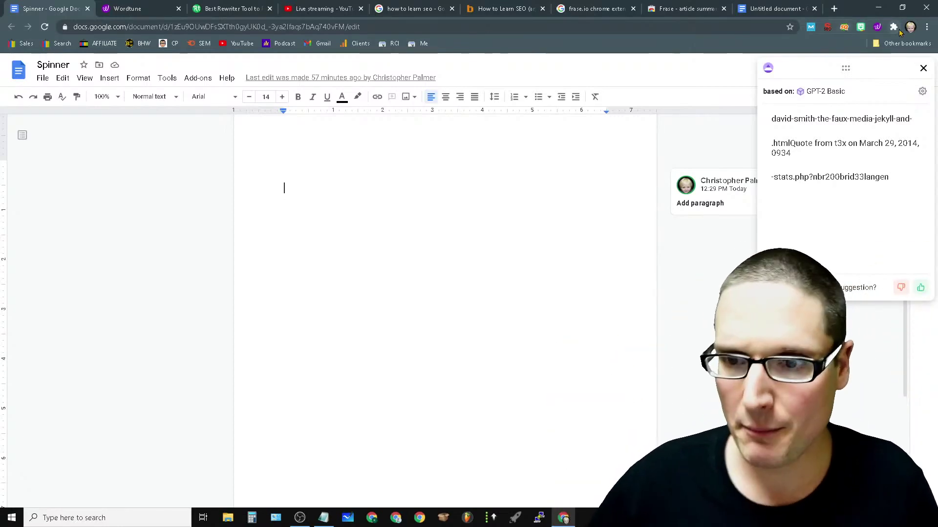
{"action": "left_click", "coordinate": [894, 27]}
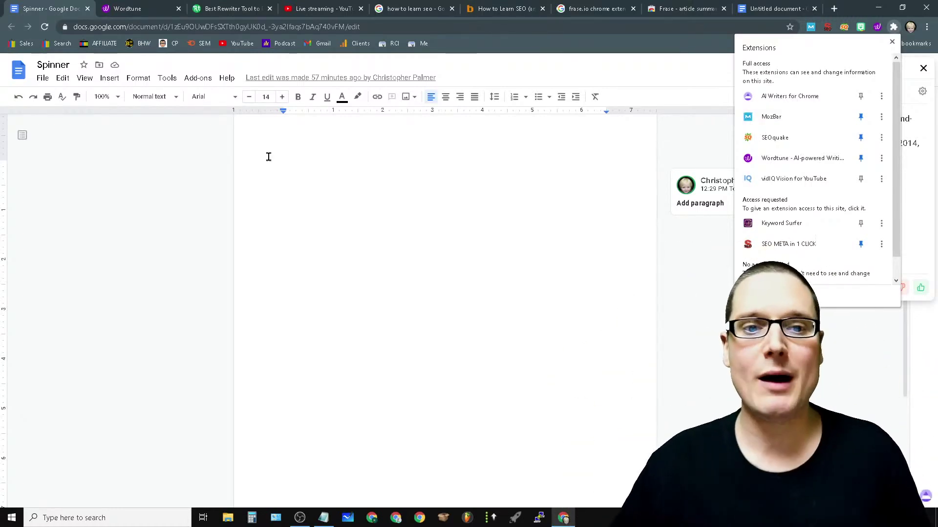
{"action": "left_click", "coordinate": [291, 148]}
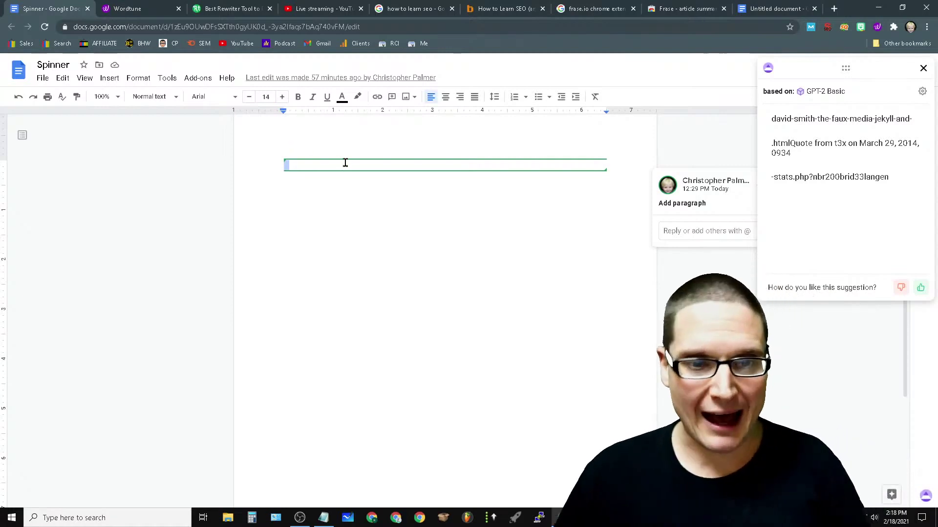
{"action": "left_click", "coordinate": [347, 182]}
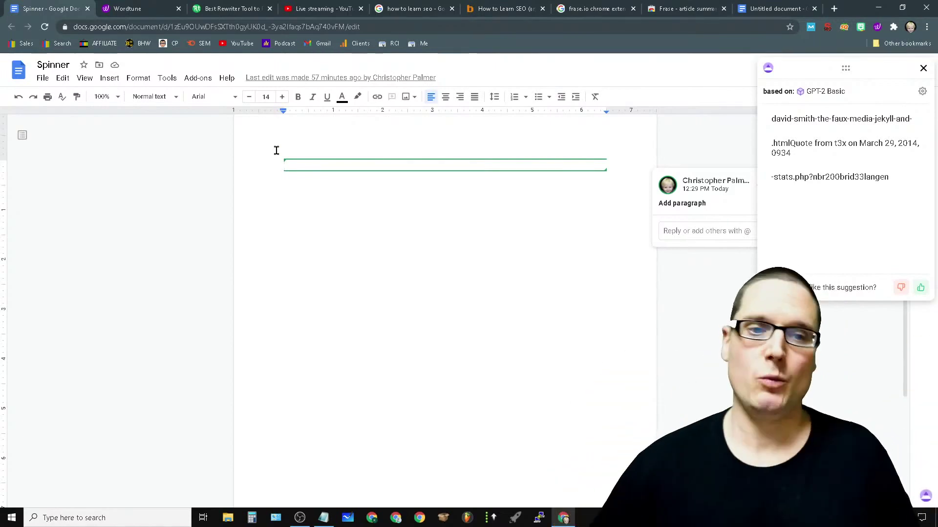
{"action": "right_click", "coordinate": [302, 167]}
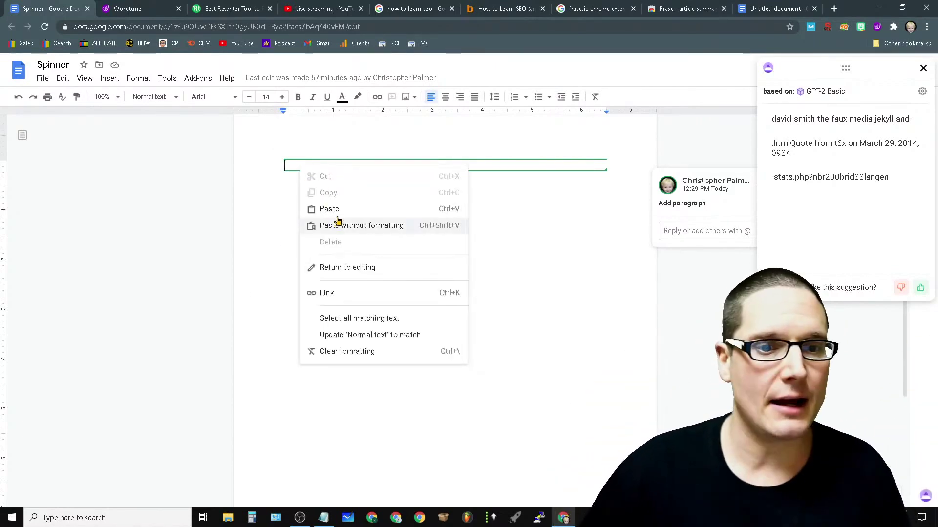
{"action": "left_click", "coordinate": [277, 170]}
{"action": "left_click", "coordinate": [330, 163]}
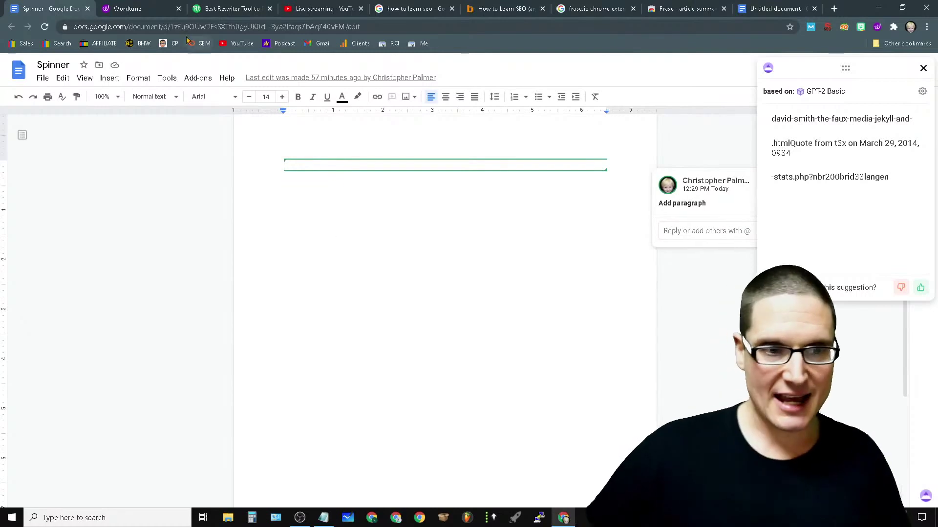
{"action": "left_click", "coordinate": [324, 518]}
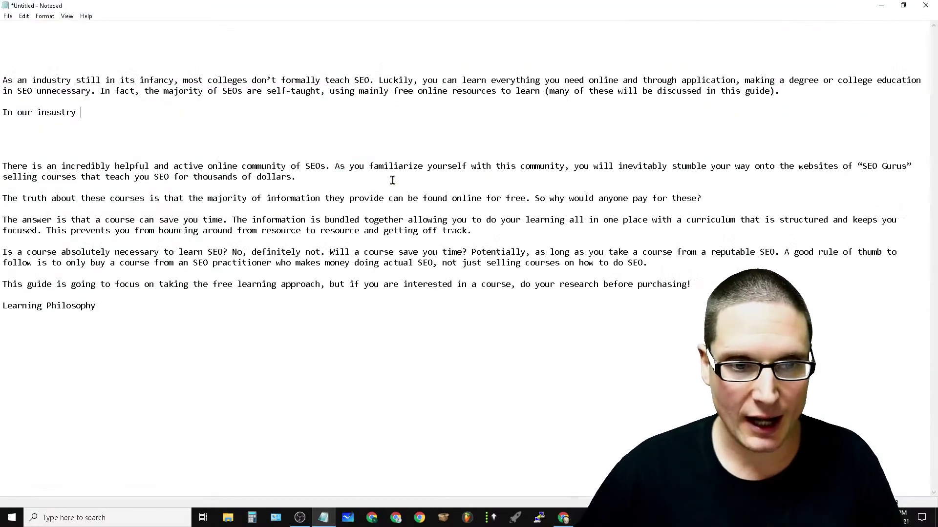
{"action": "left_click", "coordinate": [908, 7]}
{"action": "left_click_drag", "start_coordinate": [347, 98], "coordinate": [818, 206]}
{"action": "left_click", "coordinate": [331, 192]}
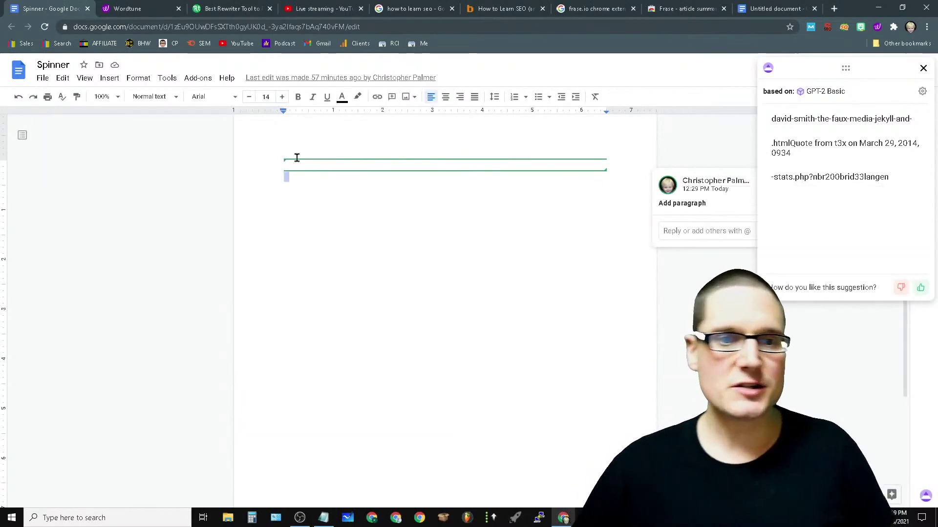
Step: Write "I want to learn SEO however there is not a school for this." and insert the third AI Writers suggestion after it
{"action": "left_click", "coordinate": [290, 187]}
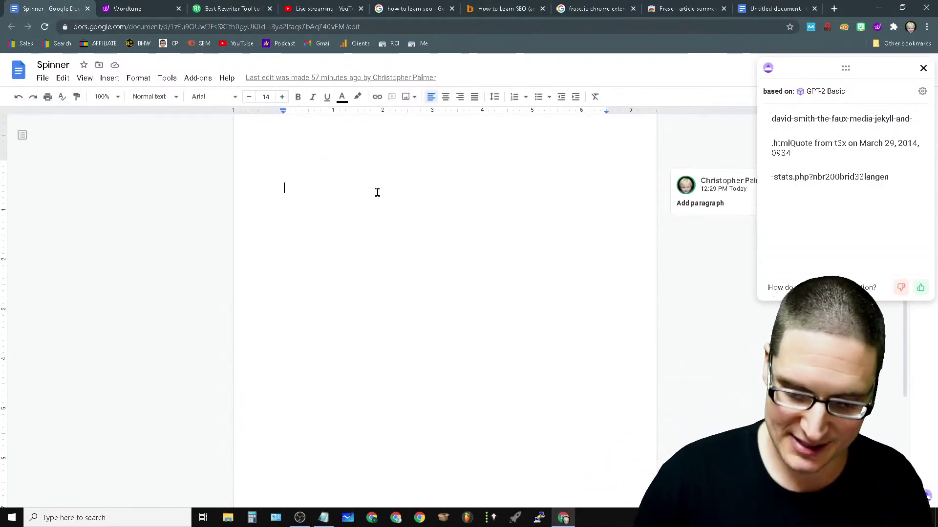
{"action": "type", "text": "I want to learn"}
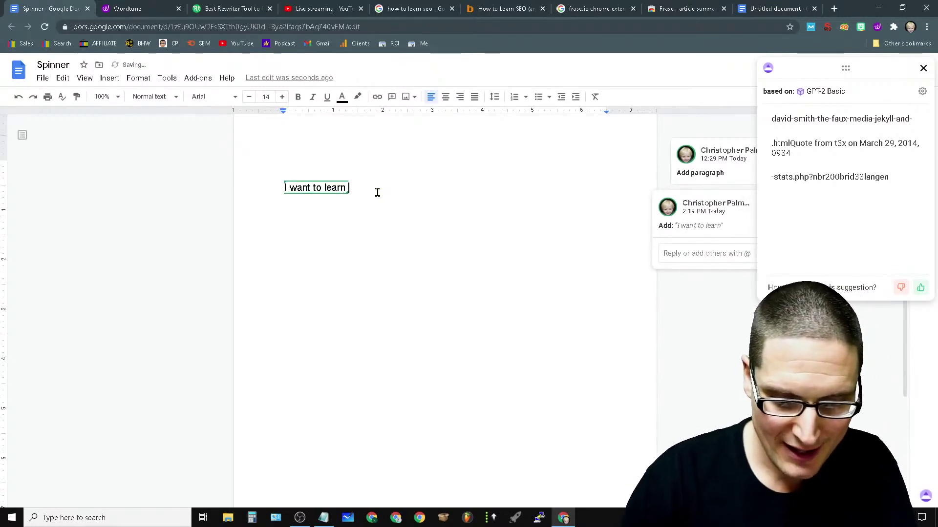
{"action": "type", "text": " SEO ho"}
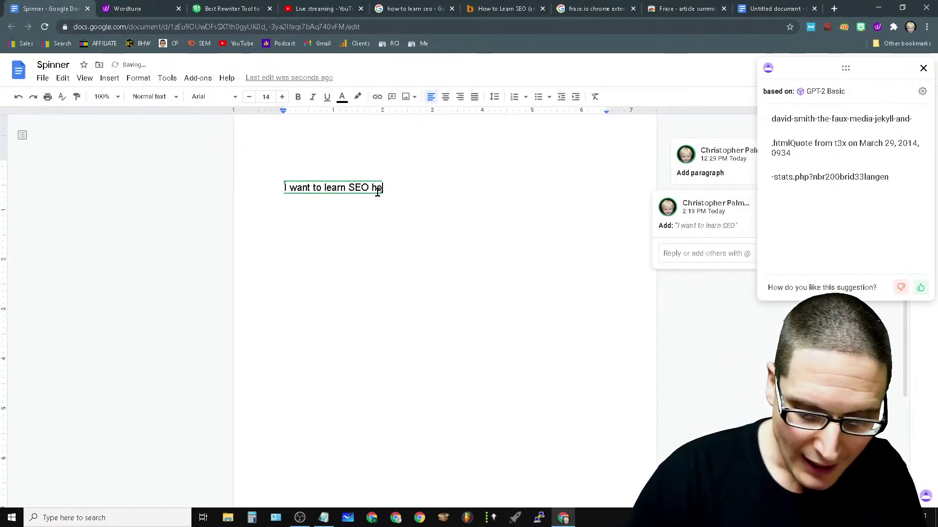
{"action": "type", "text": "wev"}
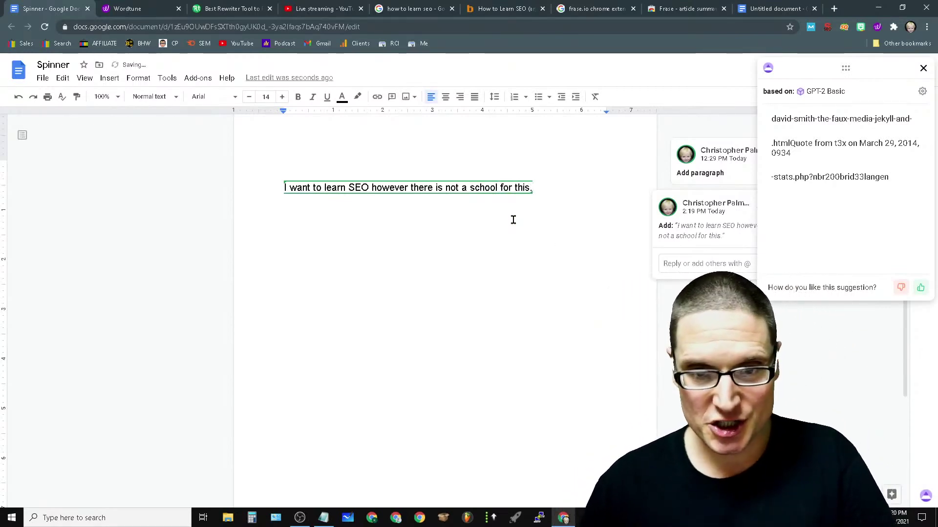
{"action": "key", "text": "alt+3"}
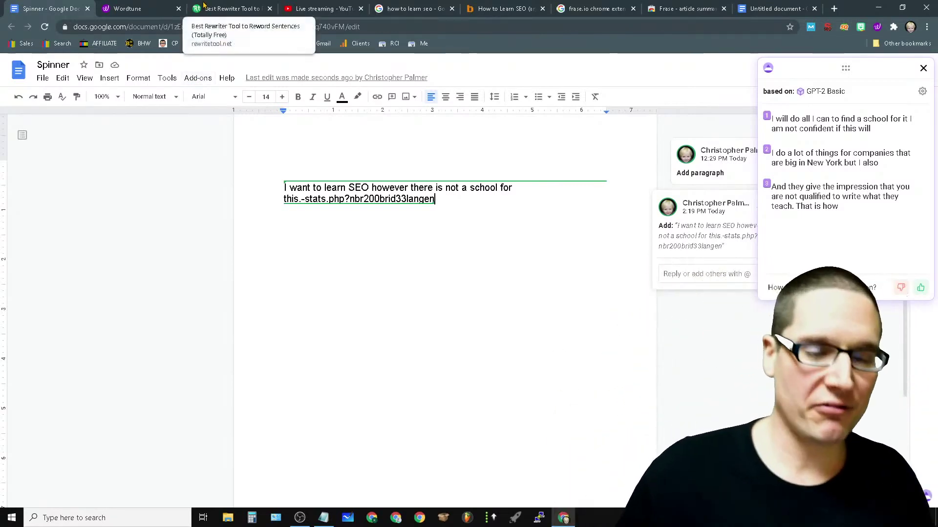
Step: Revisit the Wordtune plans page and compare the original and reworded text on the Rewrite Tool page
{"action": "left_click", "coordinate": [161, 8]}
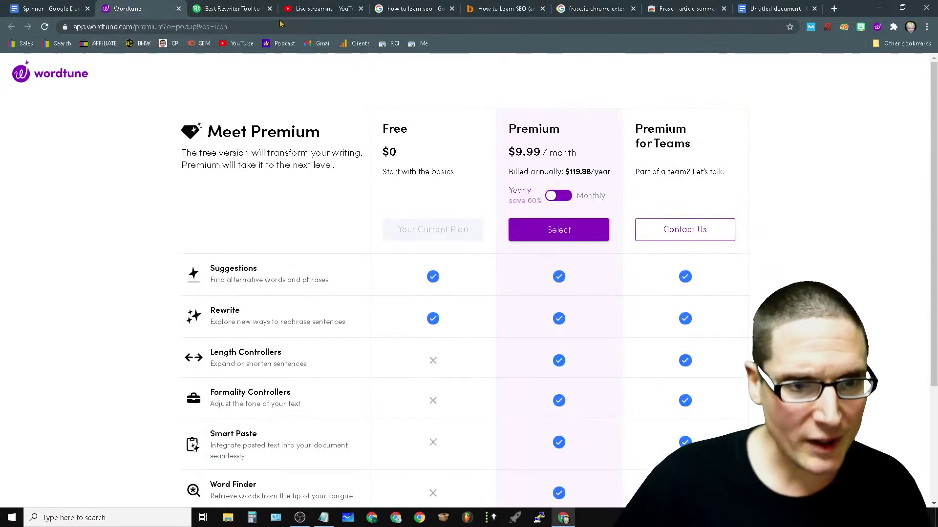
{"action": "left_click", "coordinate": [230, 8]}
{"action": "scroll", "coordinate": [576, 306], "scroll_direction": "up", "scroll_amount": 6}
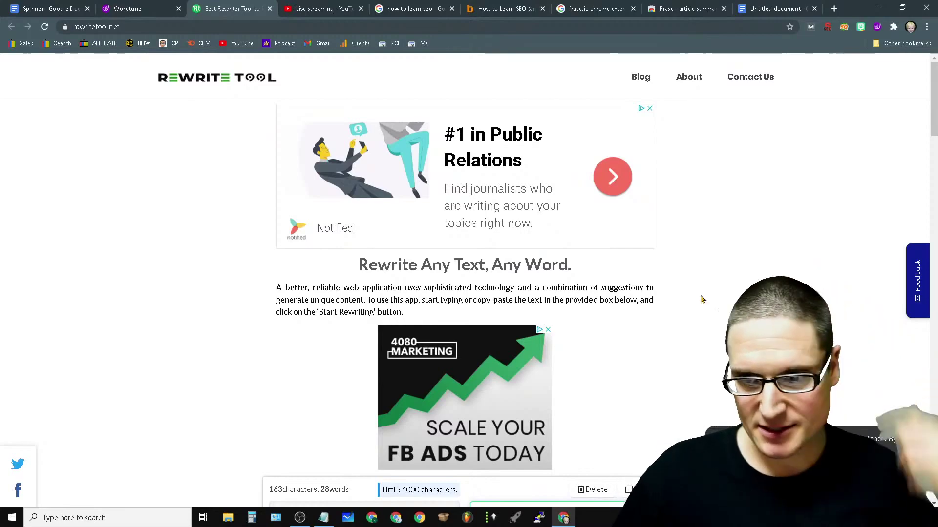
{"action": "left_click_drag", "start_coordinate": [934, 103], "coordinate": [935, 171]}
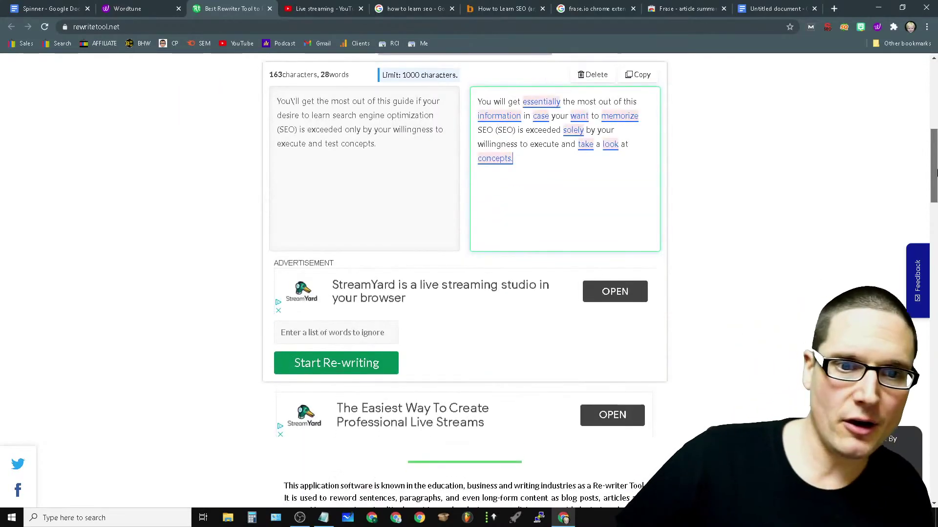
{"action": "scroll", "coordinate": [907, 230], "scroll_direction": "up", "scroll_amount": 2}
{"action": "scroll", "coordinate": [450, 270], "scroll_direction": "up", "scroll_amount": 3}
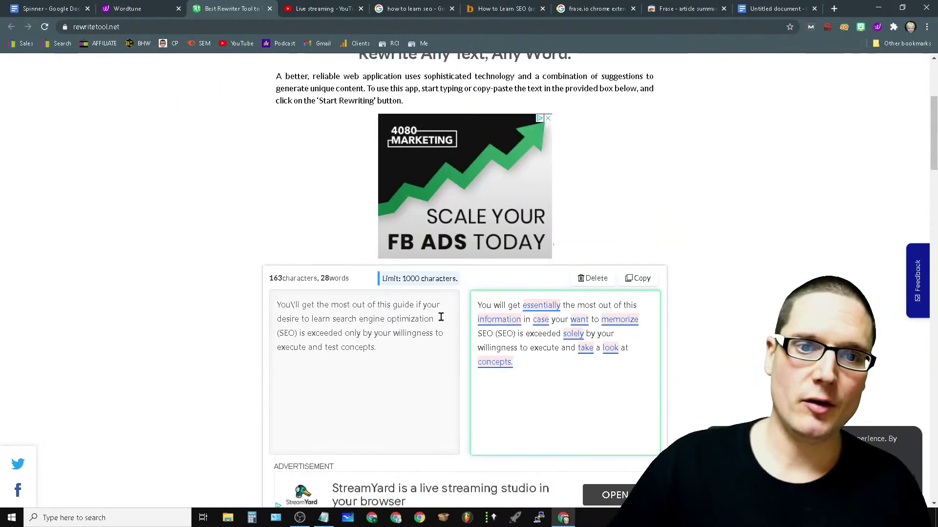
{"action": "scroll", "coordinate": [450, 270], "scroll_direction": "up", "scroll_amount": 5}
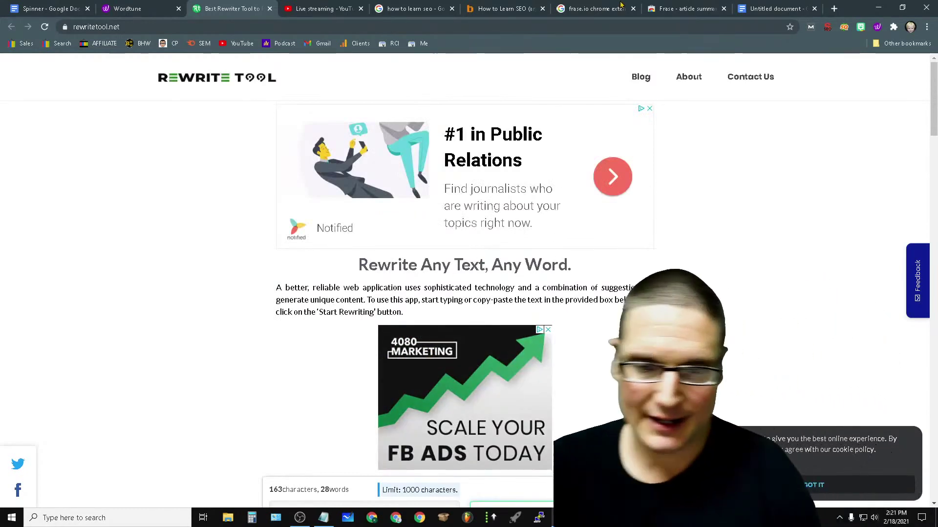
{"action": "scroll", "coordinate": [425, 226], "scroll_direction": "down", "scroll_amount": 6}
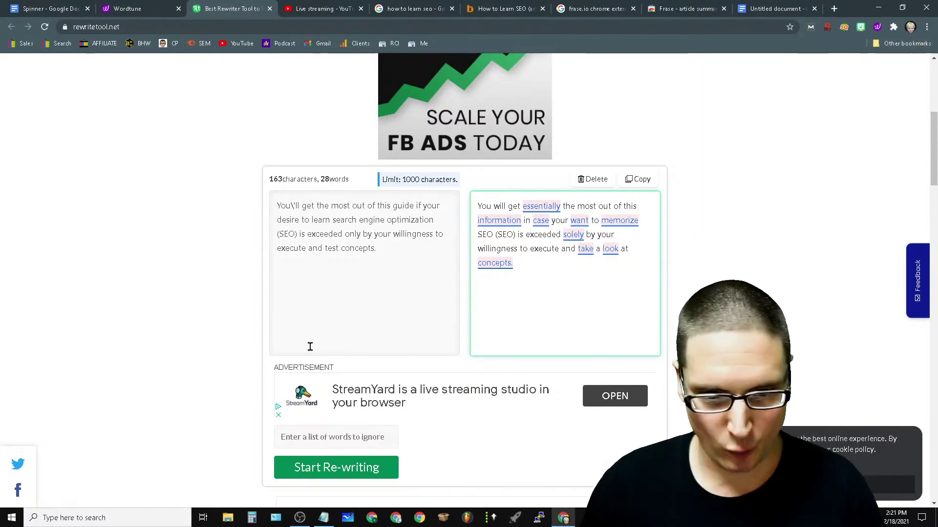
Step: Copy the paragraph beginning "There is an incredibly helpful" from Notepad and replace the Rewrite Tool source text with it
{"action": "left_click", "coordinate": [331, 523]}
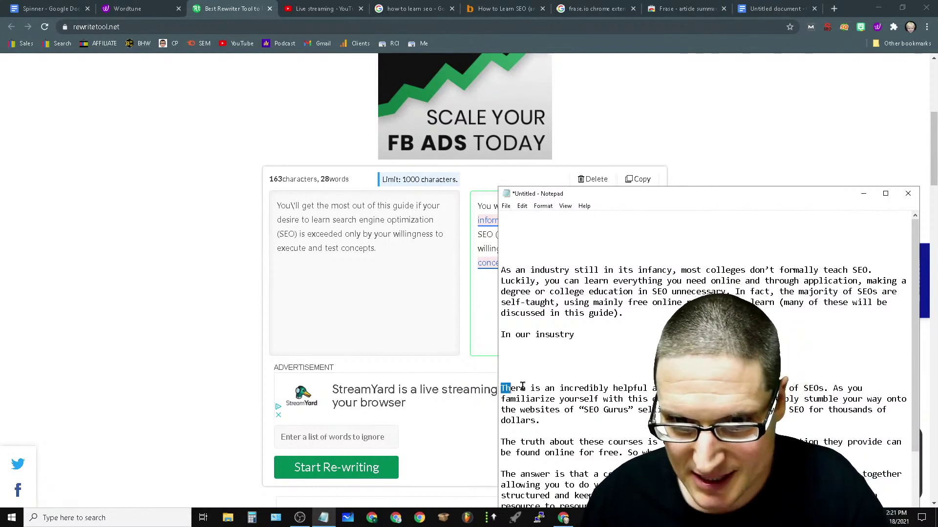
{"action": "left_click_drag", "start_coordinate": [522, 387], "coordinate": [503, 432]}
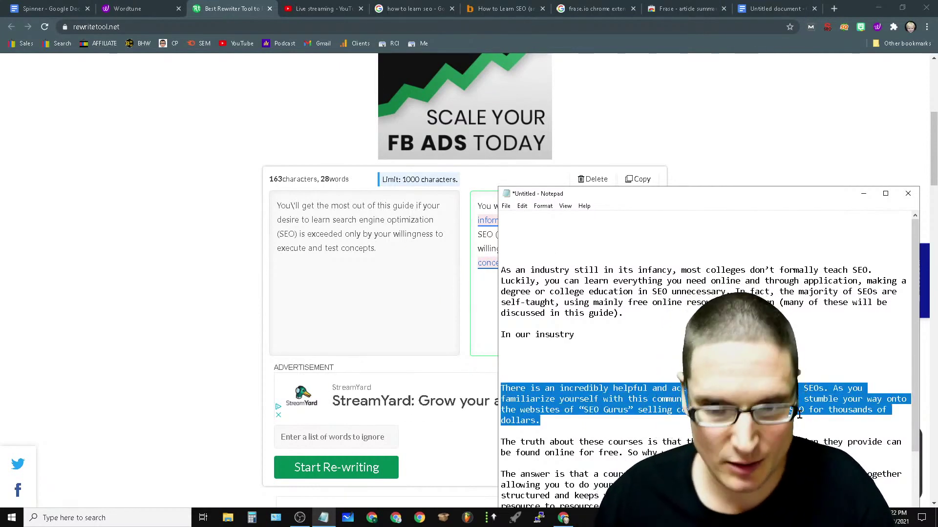
{"action": "right_click", "coordinate": [844, 401]}
{"action": "left_click", "coordinate": [879, 286]}
{"action": "left_click", "coordinate": [410, 257]}
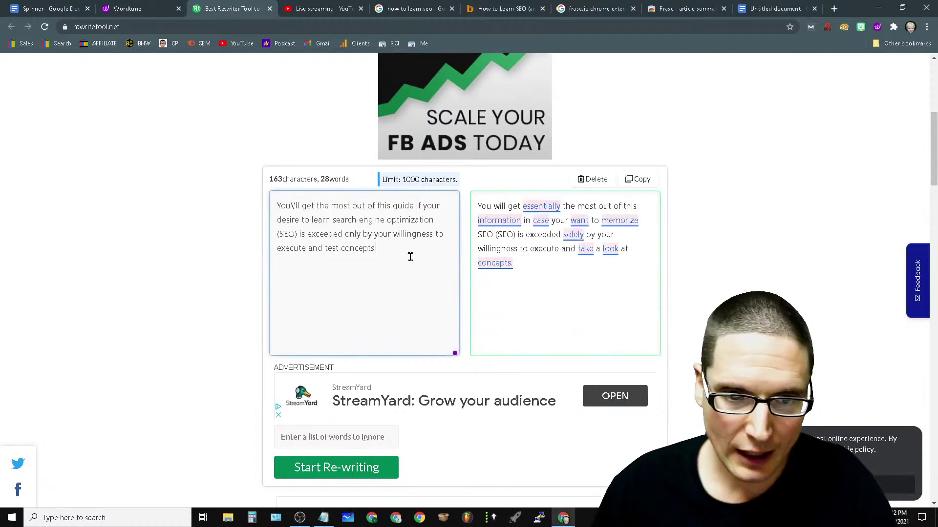
{"action": "key", "text": "ctrl+a"}
{"action": "right_click", "coordinate": [322, 224]}
{"action": "left_click", "coordinate": [399, 270]}
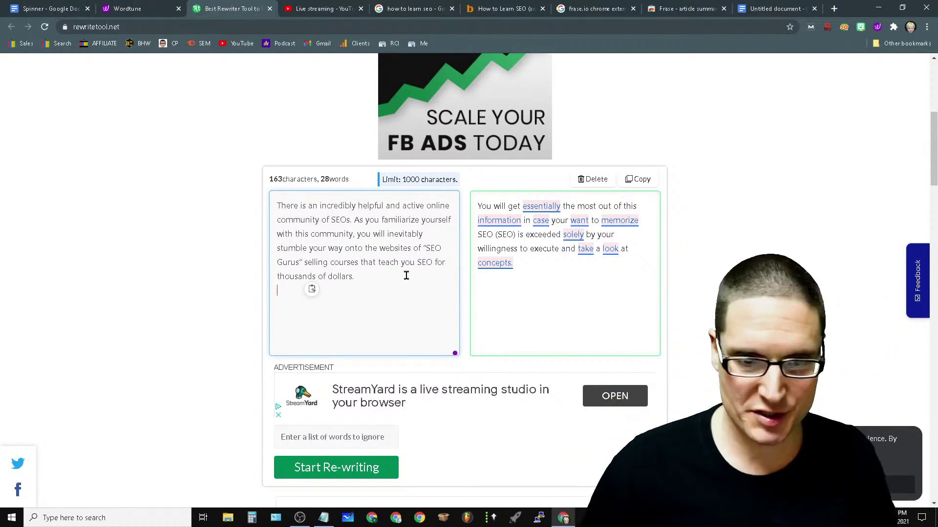
Step: Rewrite the pasted paragraph in Rewrite Tool, retrying after the CAPTCHA error, and compare the reworded text with the original
{"action": "left_click", "coordinate": [350, 468]}
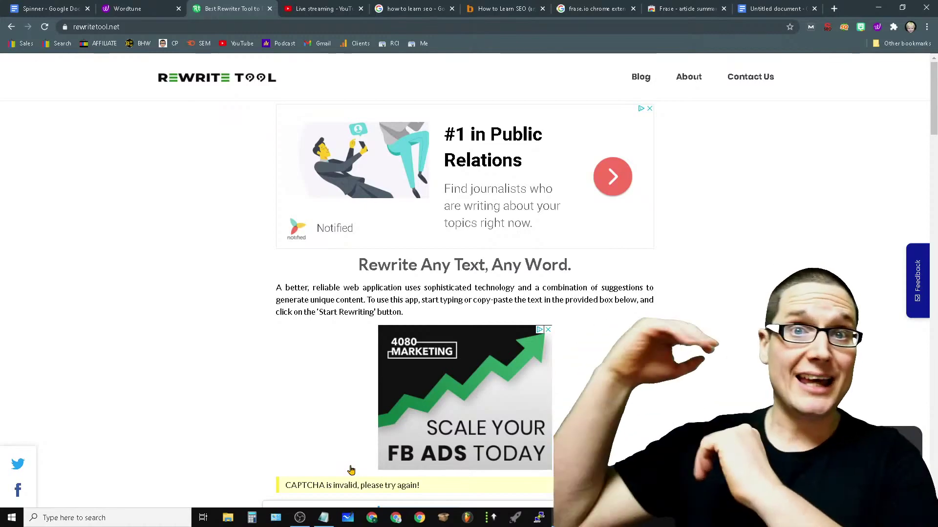
{"action": "scroll", "coordinate": [351, 470], "scroll_direction": "down", "scroll_amount": 6}
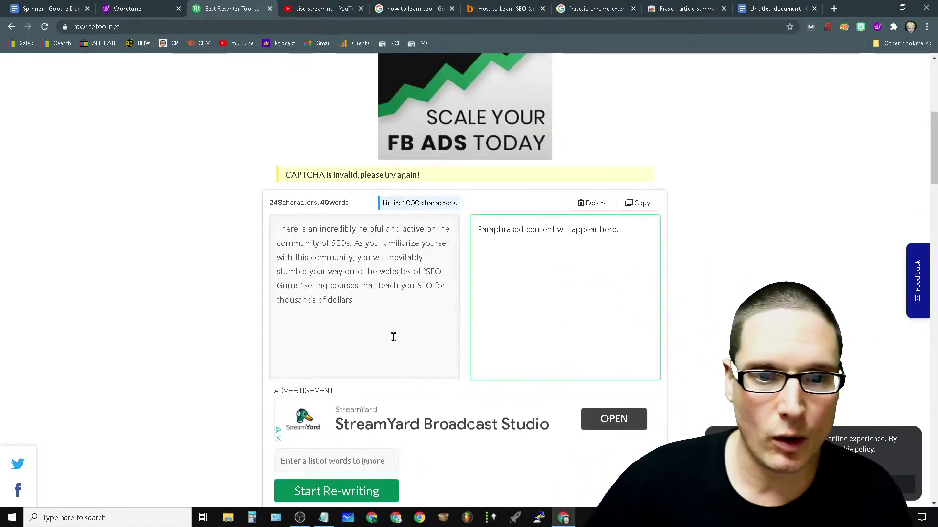
{"action": "left_click", "coordinate": [381, 305]}
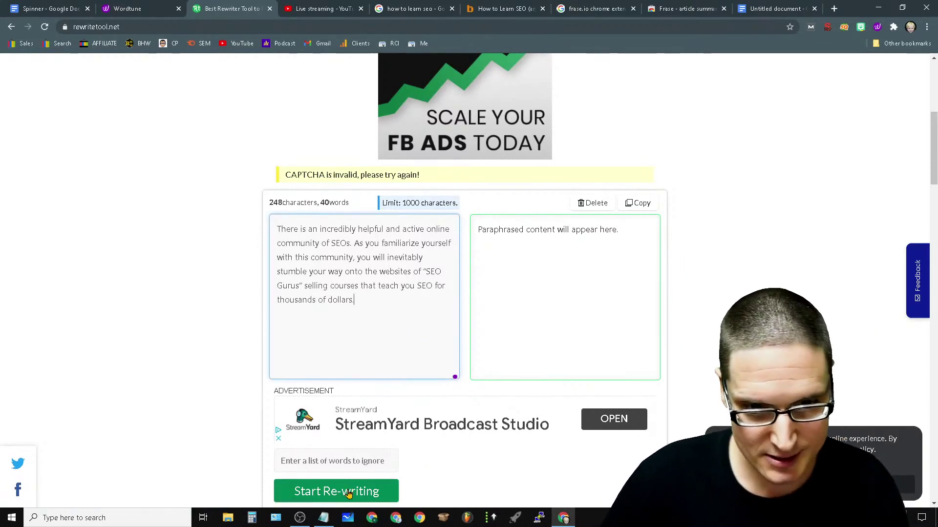
{"action": "left_click", "coordinate": [350, 494]}
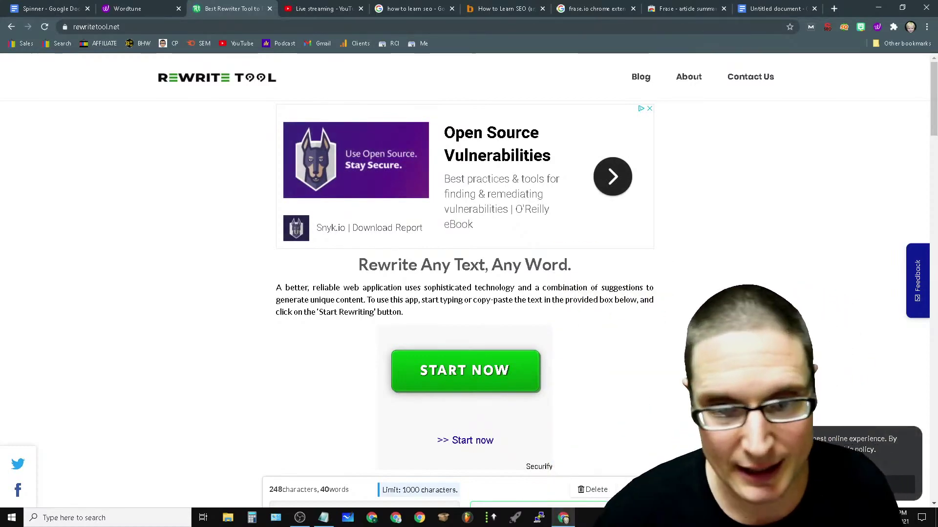
{"action": "scroll", "coordinate": [450, 62], "scroll_direction": "down", "scroll_amount": 6}
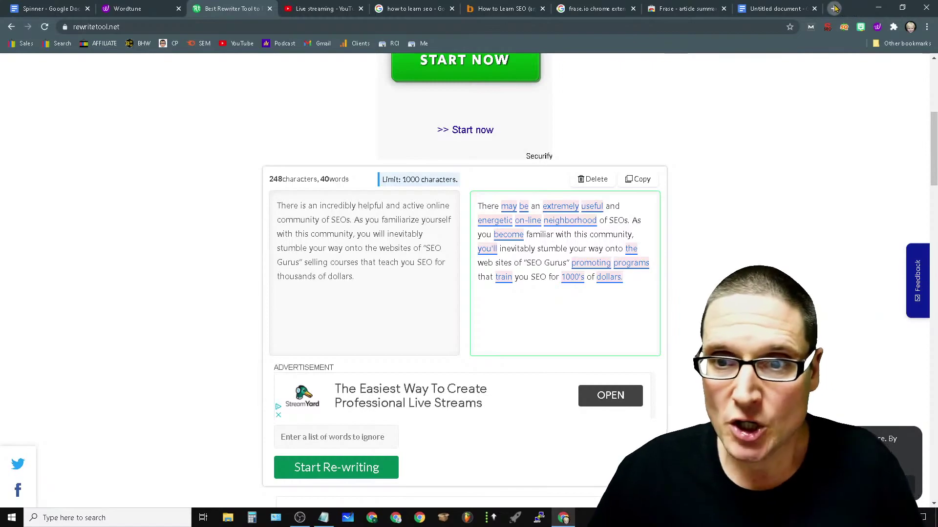
{"action": "left_click", "coordinate": [835, 9]}
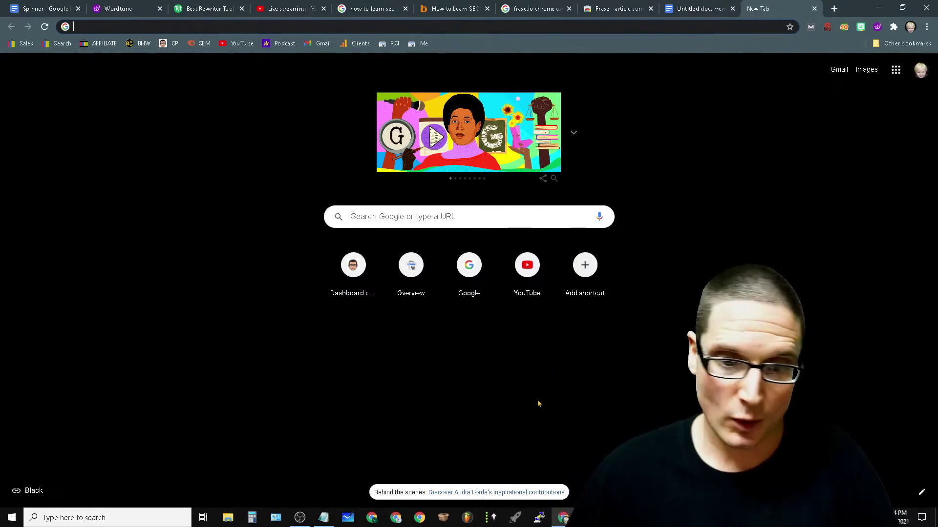
{"action": "key", "text": "alt+Tab"}
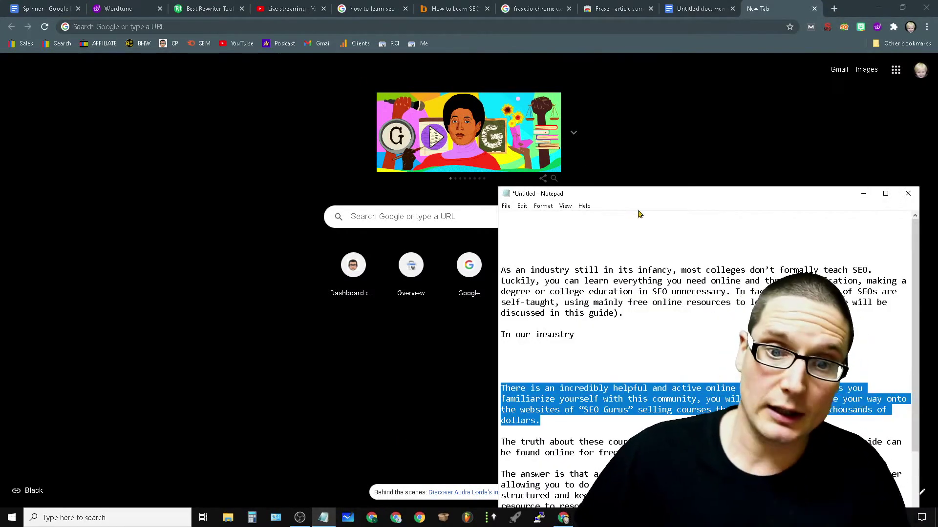
{"action": "left_click", "coordinate": [680, 28]}
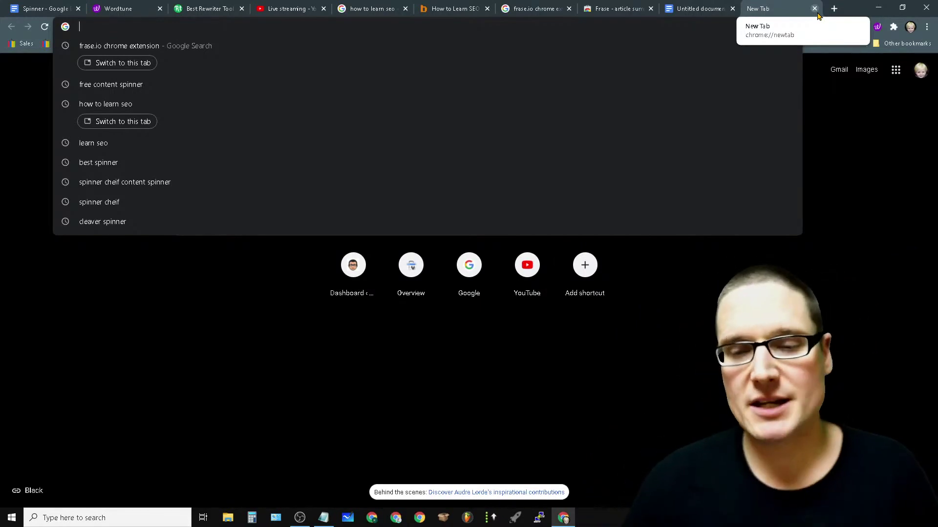
{"action": "left_click", "coordinate": [814, 9]}
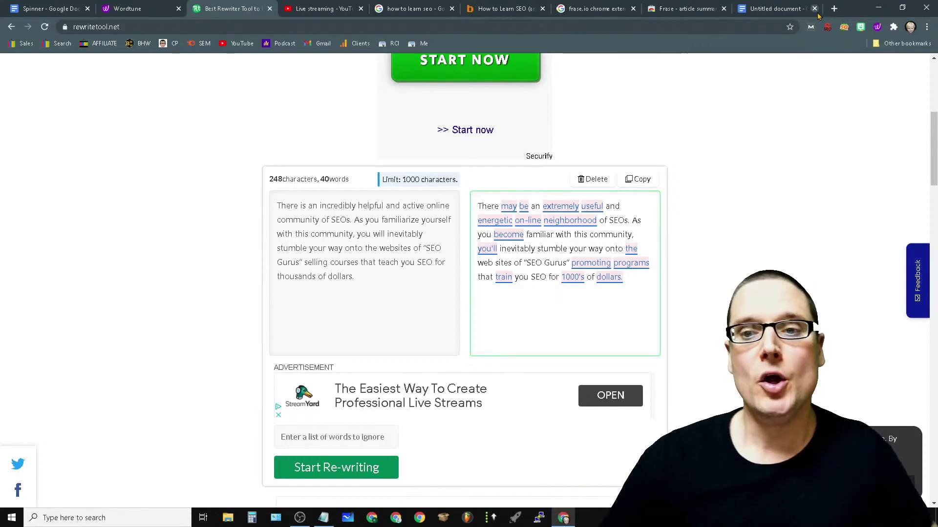
Step: Open the address pageoptimizerpro.com in a new browser tab
{"action": "left_click", "coordinate": [839, 9]}
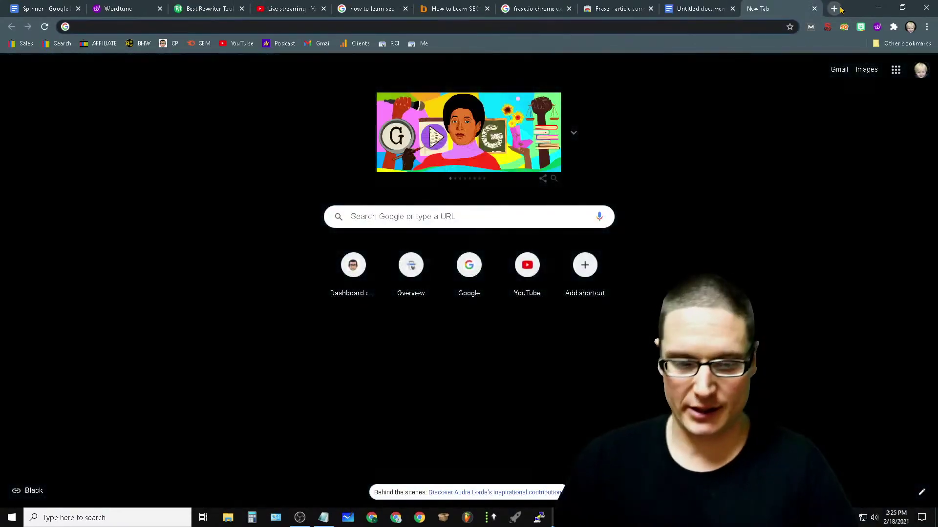
{"action": "type", "text": "pageop"}
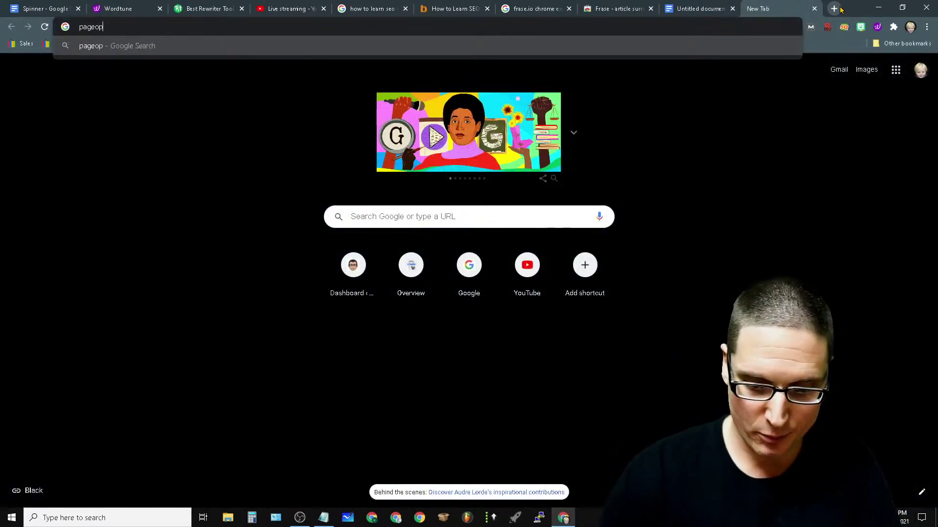
{"action": "type", "text": "timizerpro.com"}
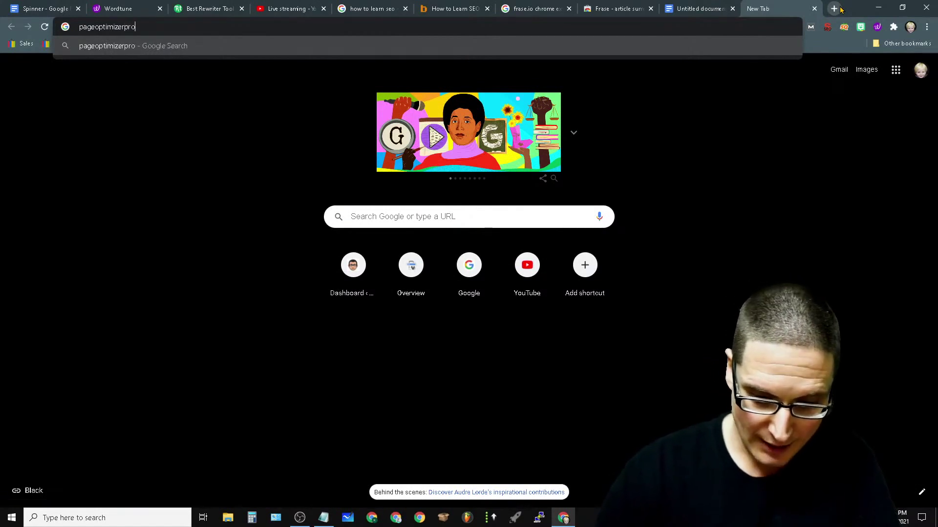
{"action": "key", "text": "Return"}
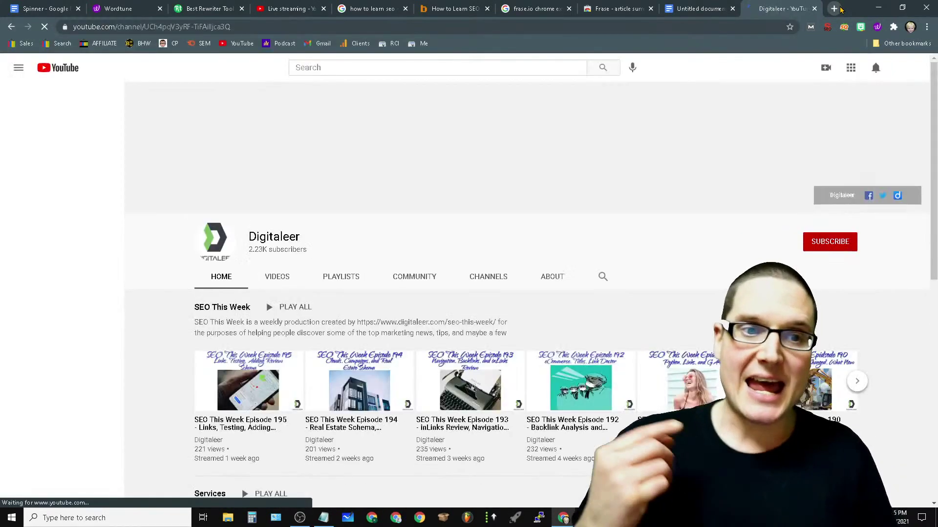
{"action": "left_click", "coordinate": [188, 27]}
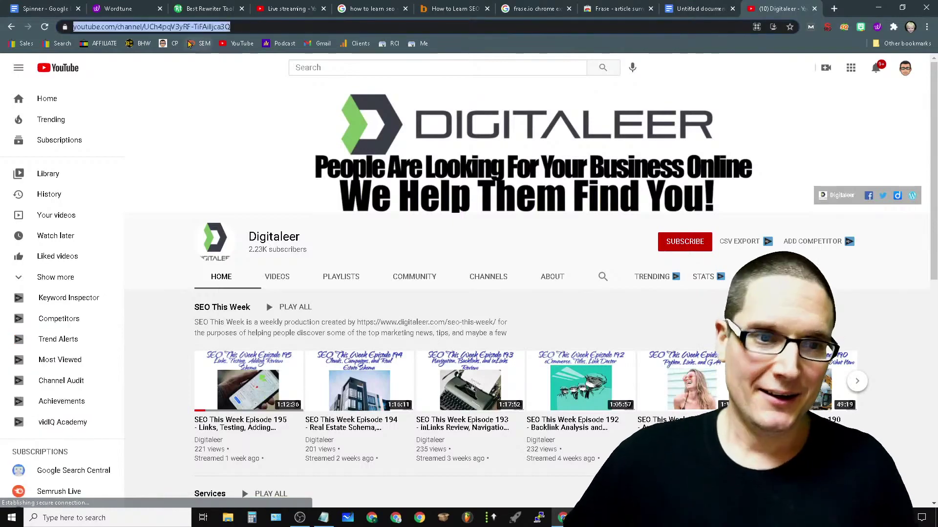
{"action": "type", "text": "page"}
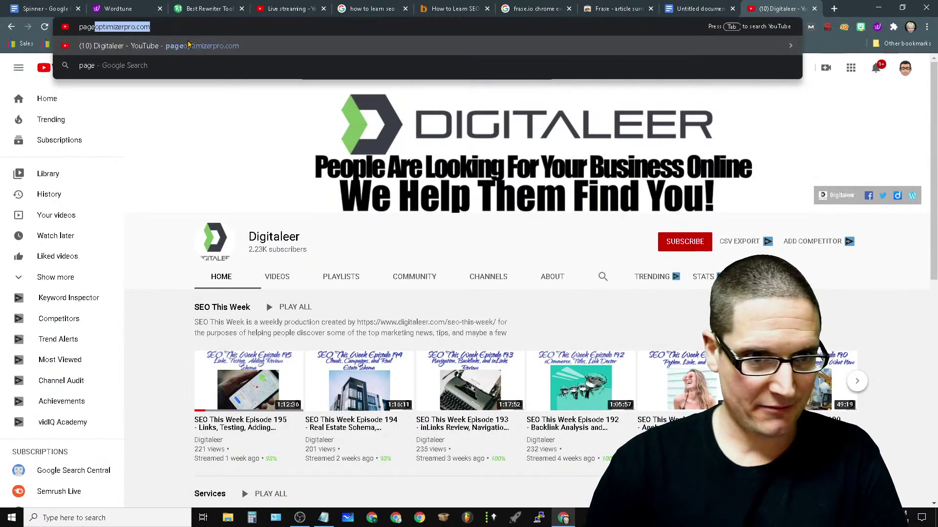
{"action": "key", "text": "Escape"}
{"action": "key", "text": "Escape"}
Step: Go to Google in the same tab and search for "page optimizer pro"
{"action": "left_click", "coordinate": [284, 26]}
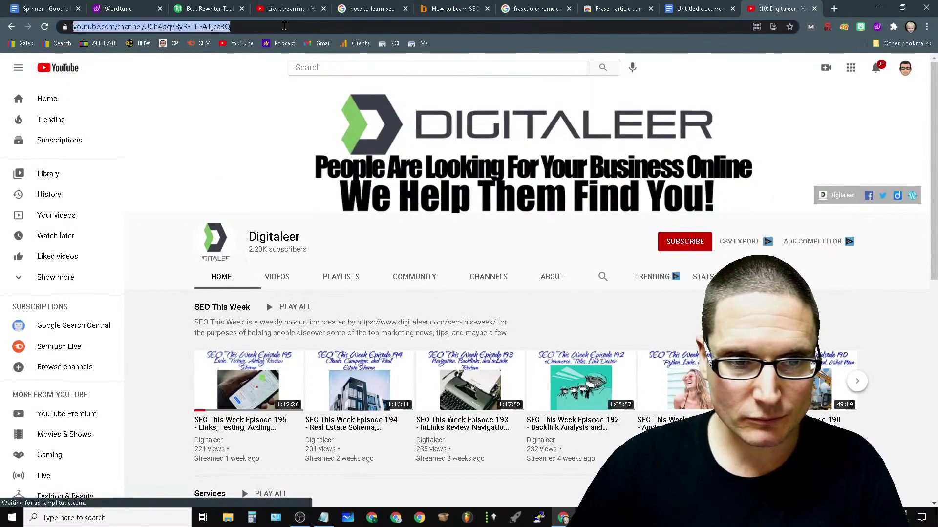
{"action": "type", "text": "googl"}
{"action": "key", "text": "Return"}
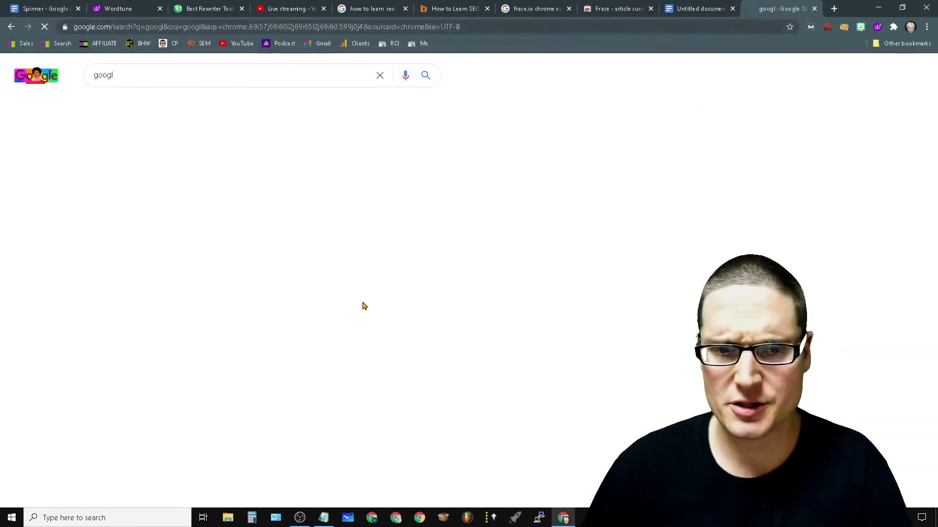
{"action": "left_click", "coordinate": [151, 76]}
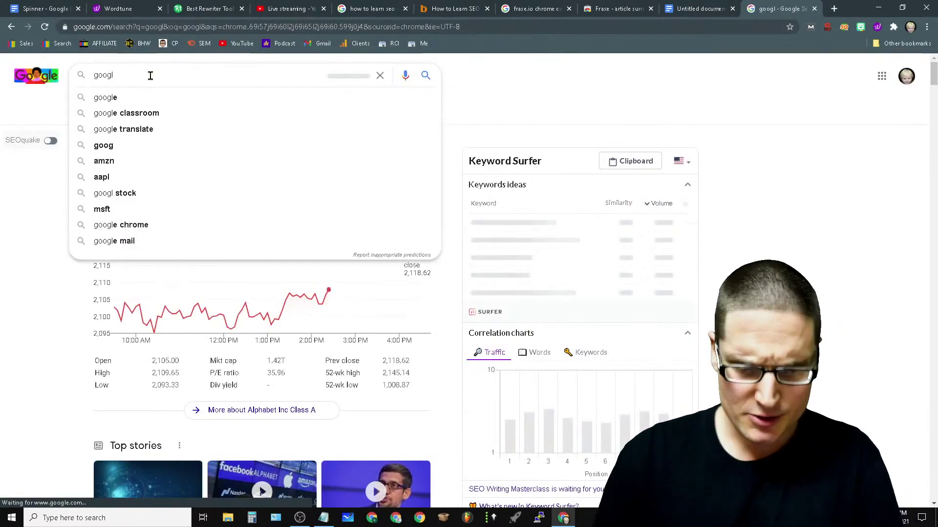
{"action": "key", "text": "ctrl+a"}
{"action": "type", "text": "pa"}
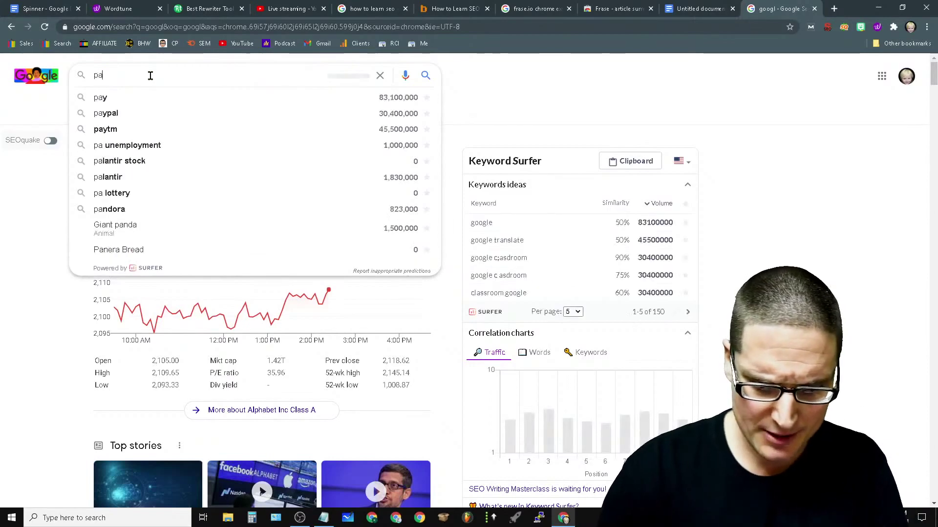
{"action": "type", "text": "ge optimizer pro"}
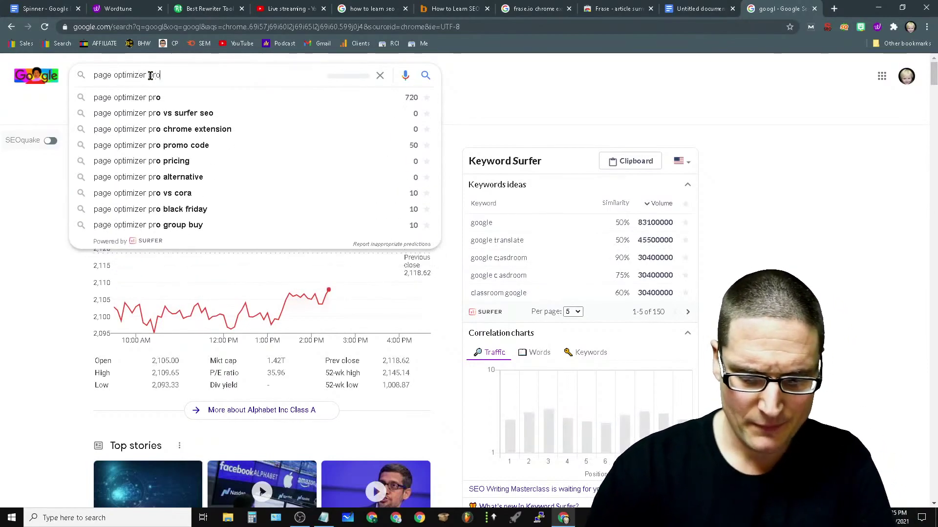
{"action": "key", "text": "Return"}
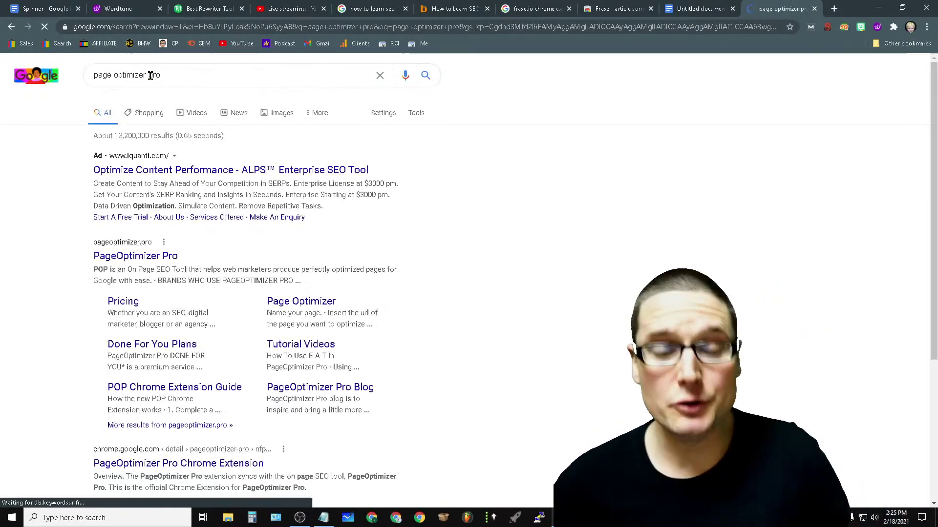